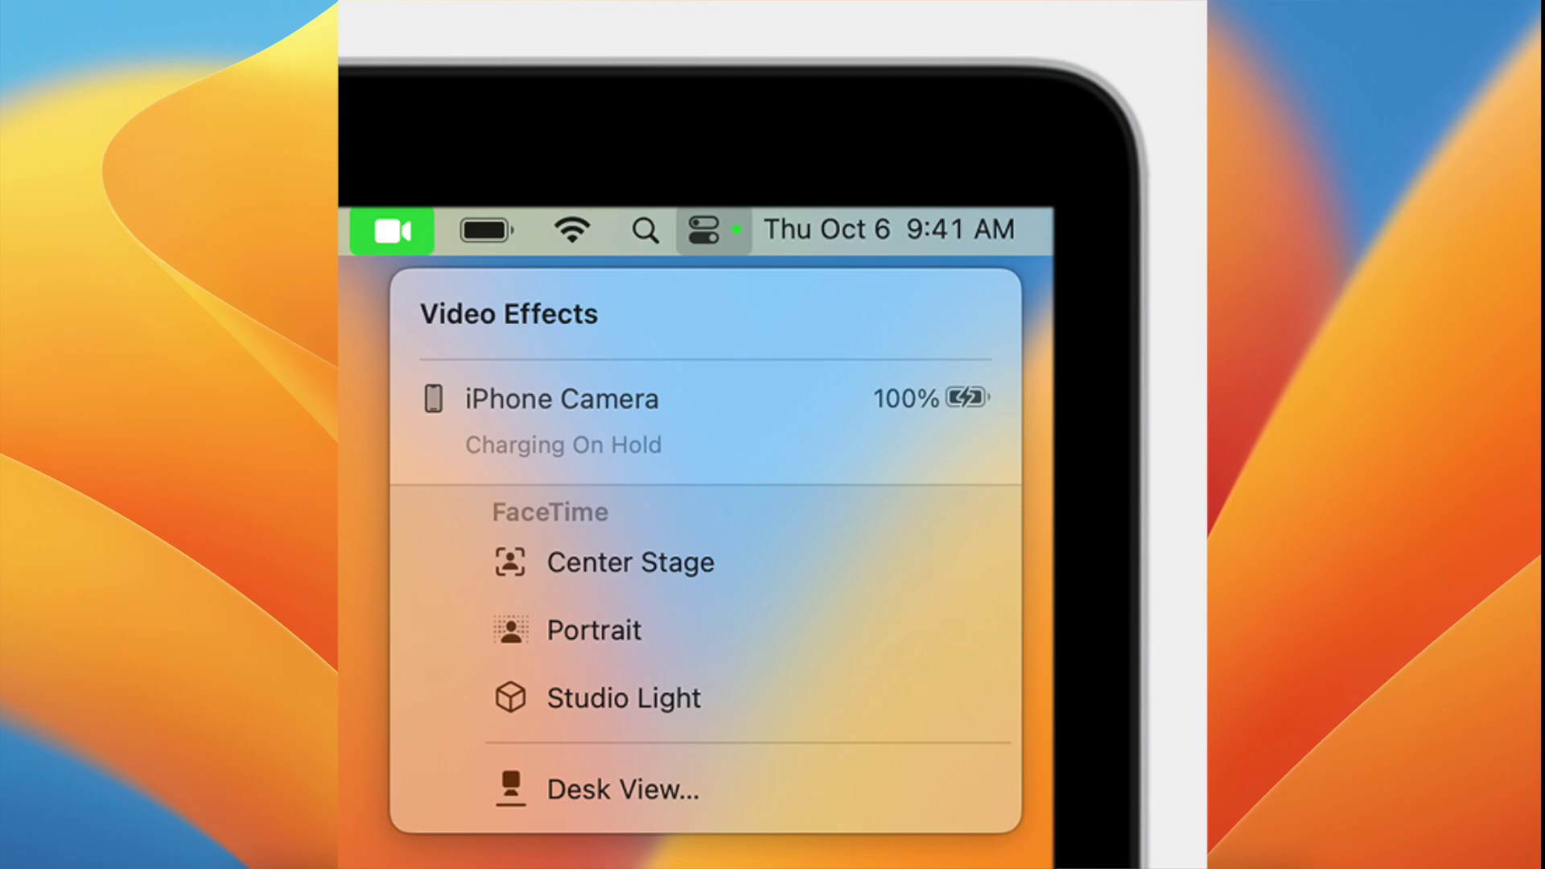
# Check the Mac for macOS software updates in System Settings, and close the open windows.
pyautogui.click(32, 1)
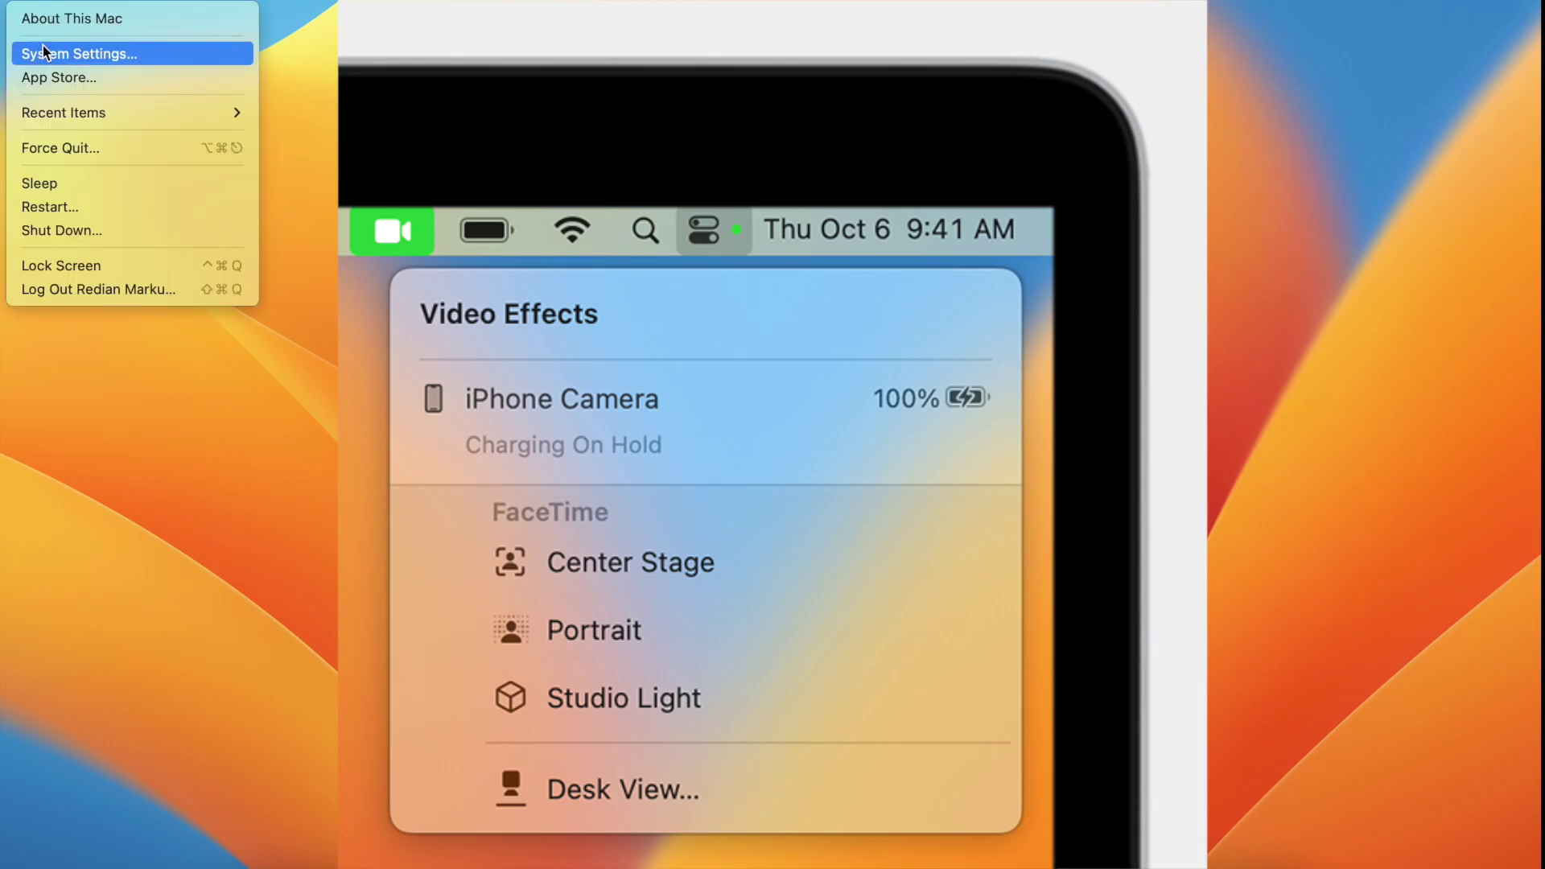
pyautogui.click(75, 54)
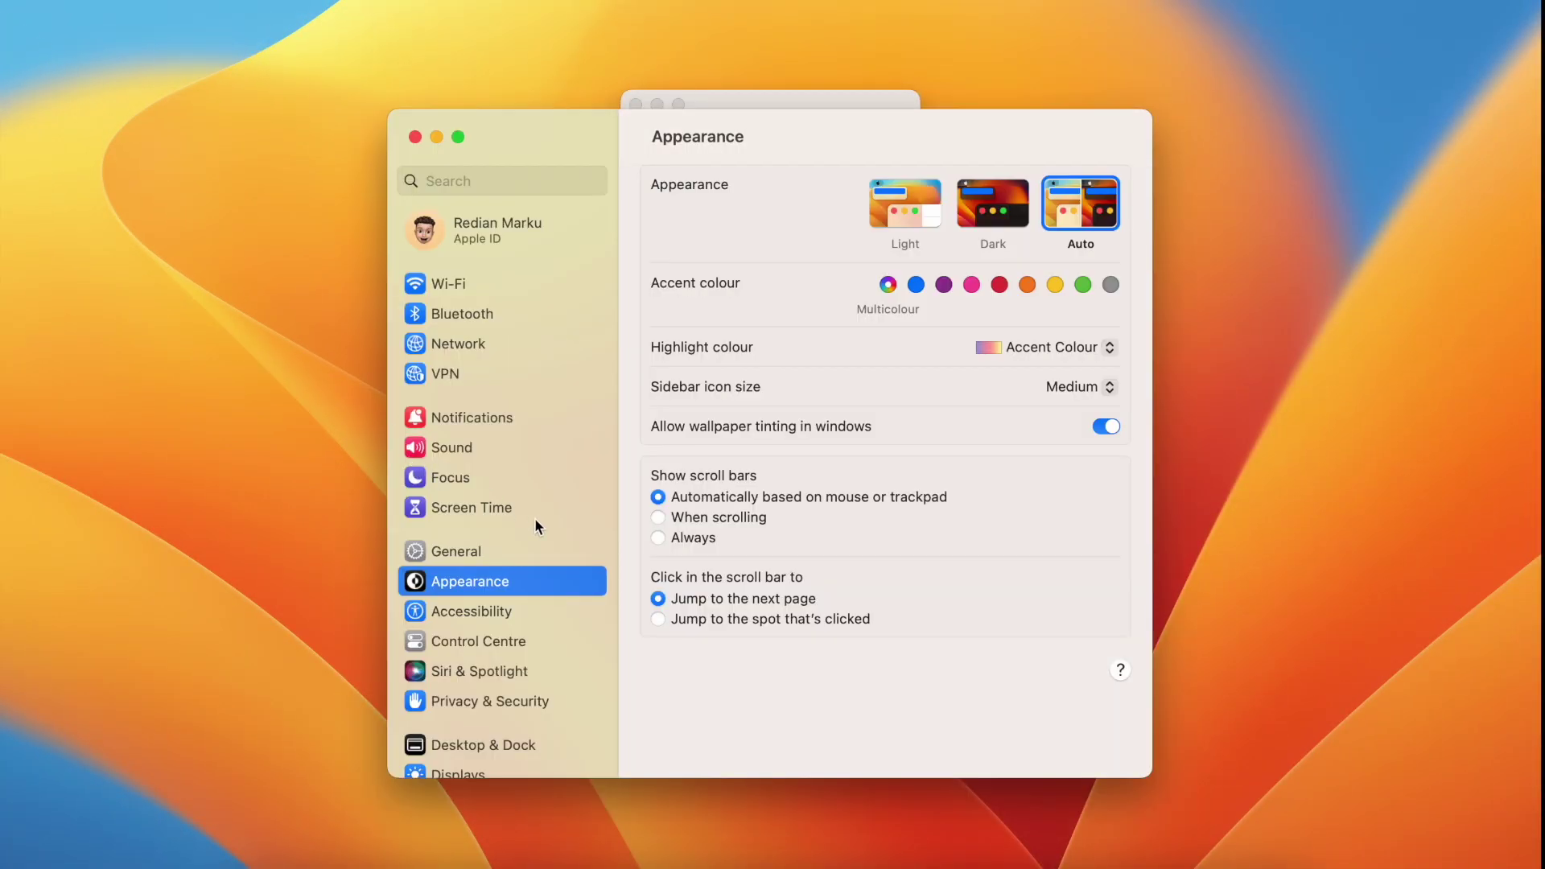
pyautogui.scroll(-2, 535, 518)
pyautogui.click(494, 491)
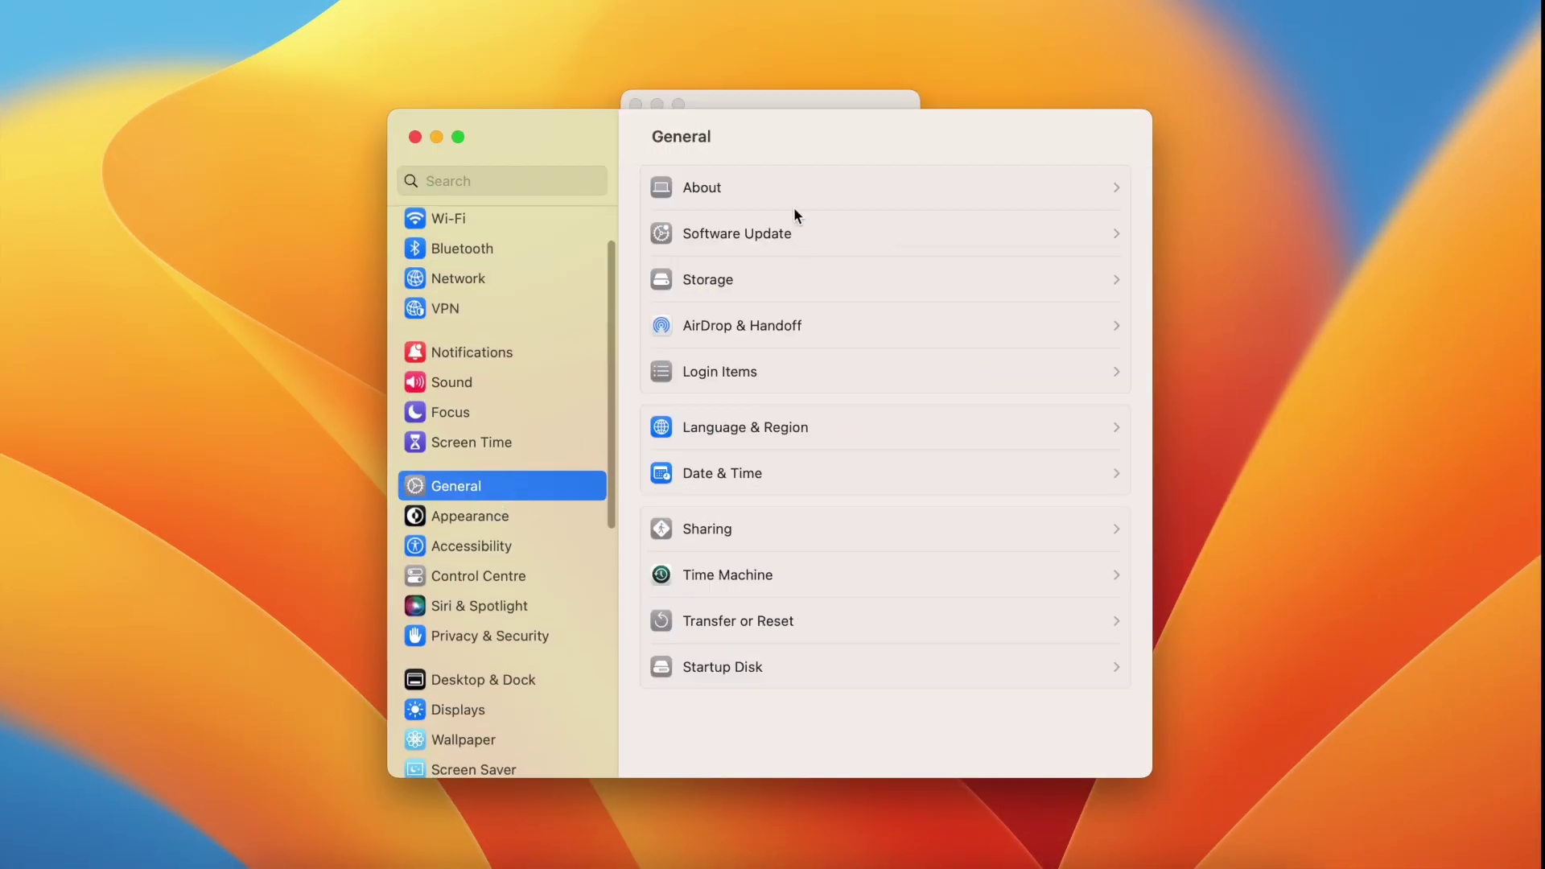
pyautogui.click(754, 234)
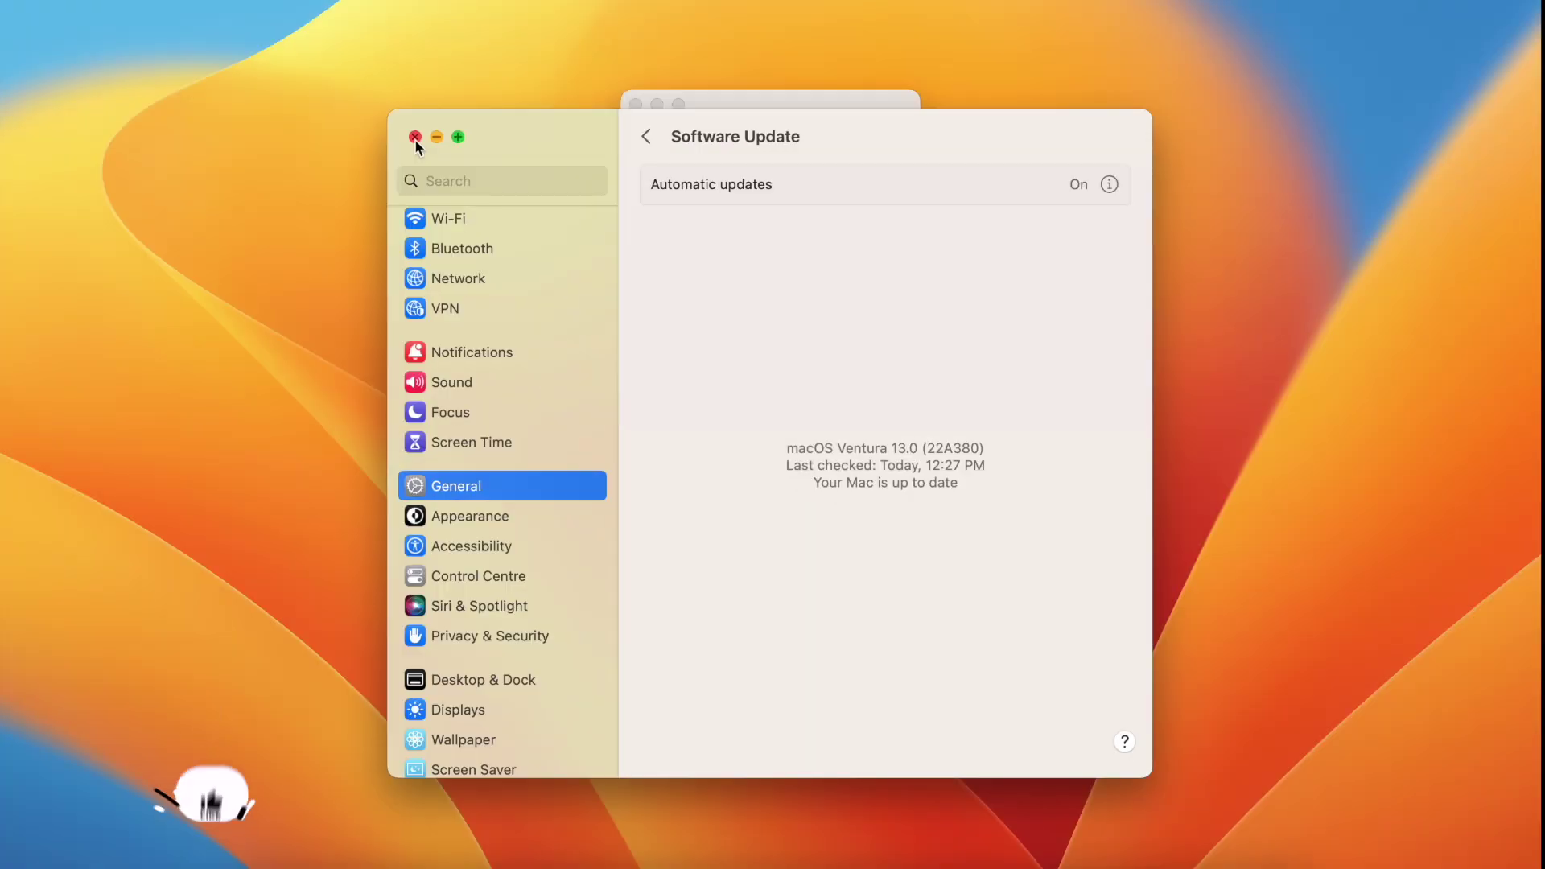
pyautogui.click(414, 138)
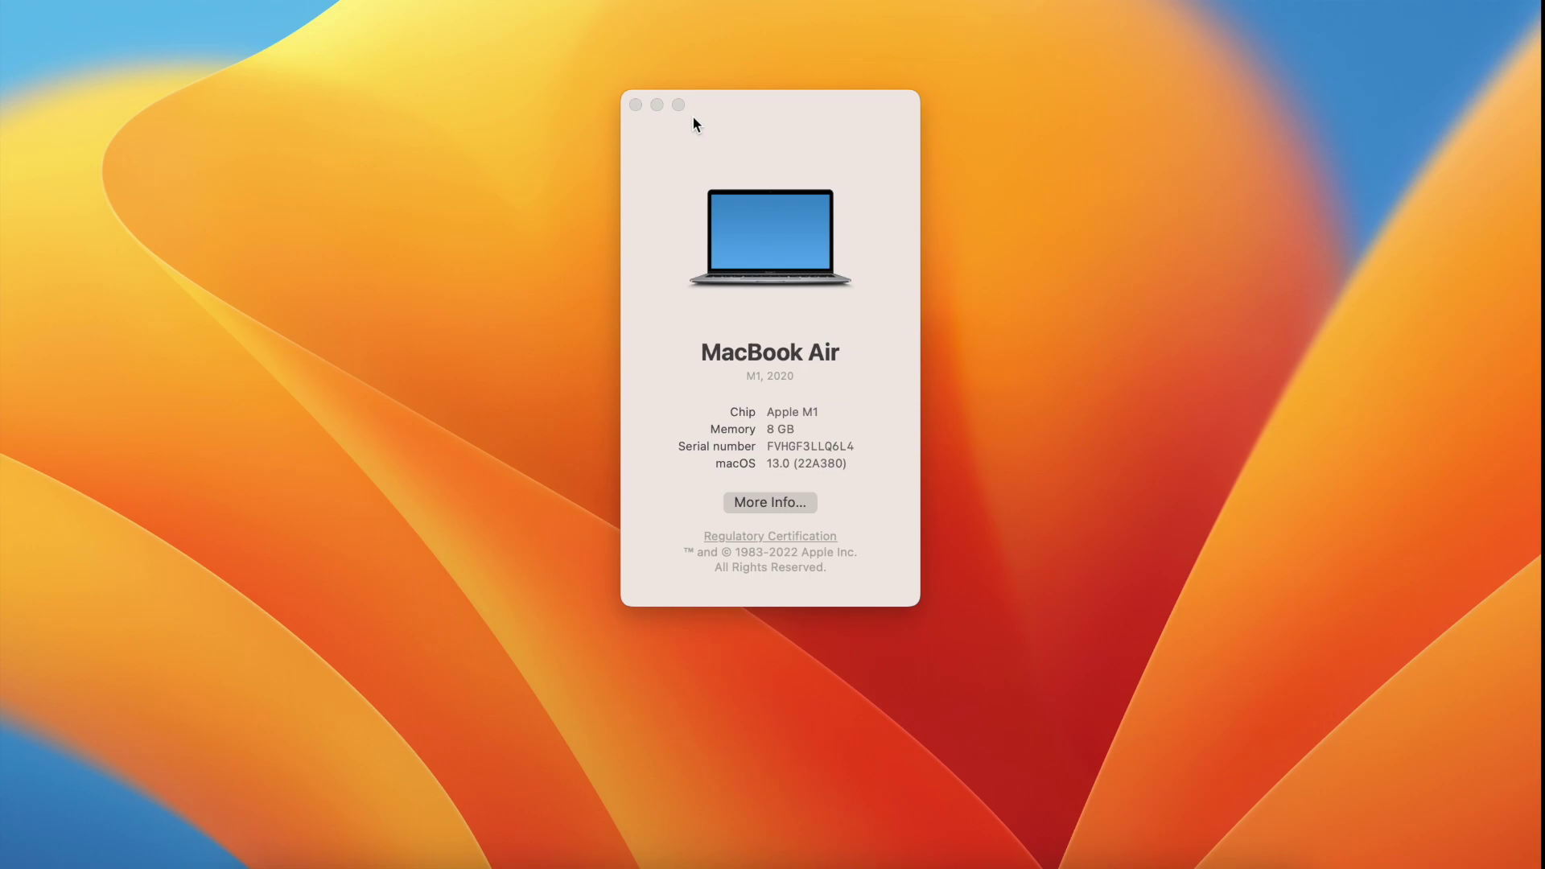
pyautogui.click(636, 105)
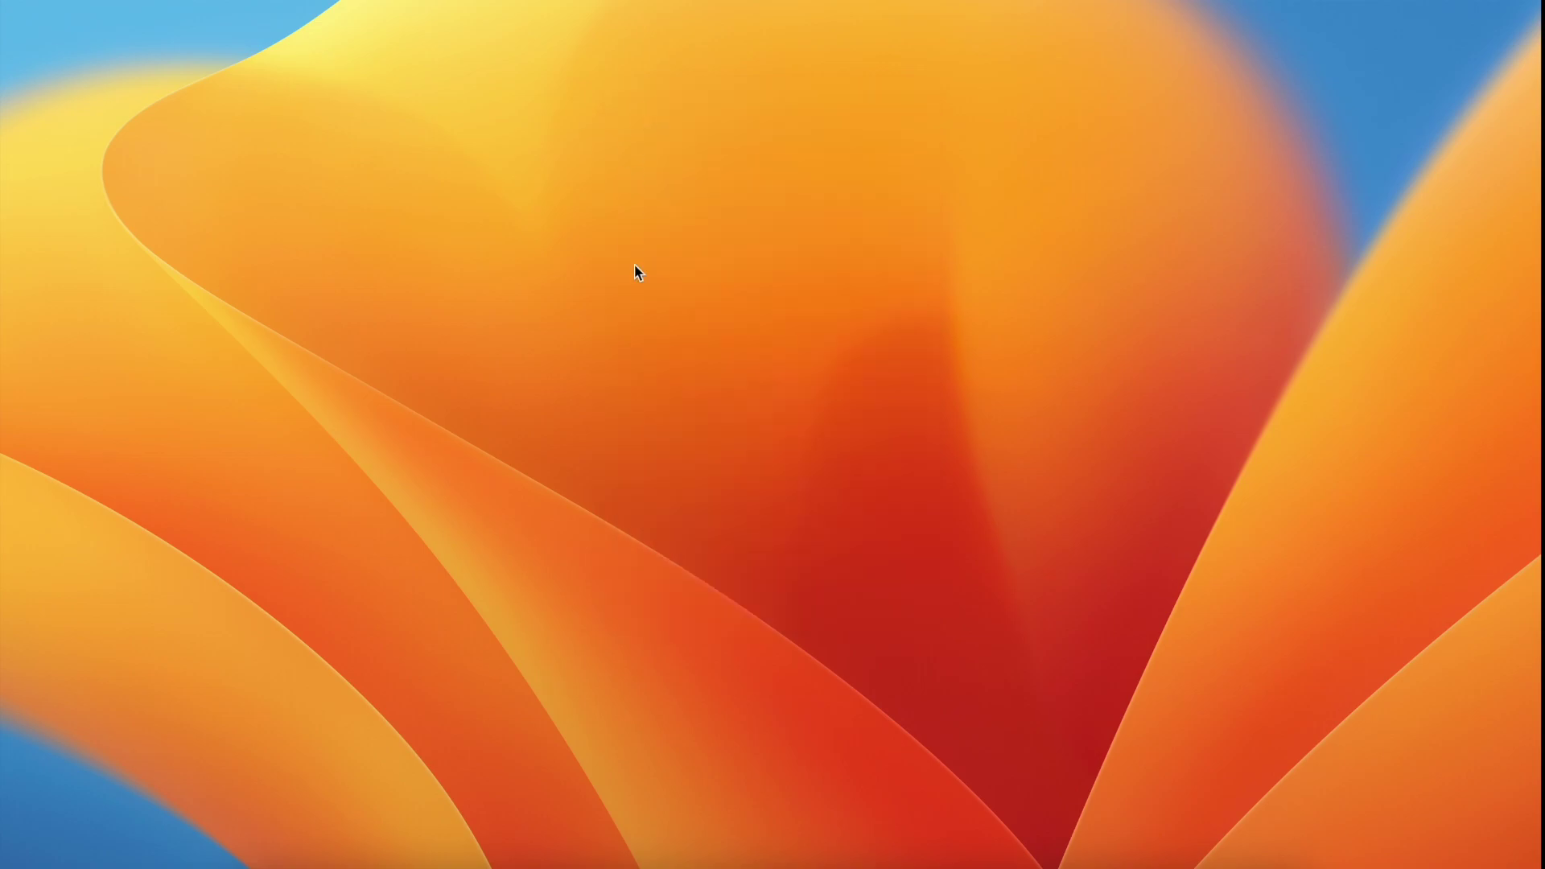
# Find and launch OBS.
pyautogui.press('super+space')
pyautogui.write('ob')
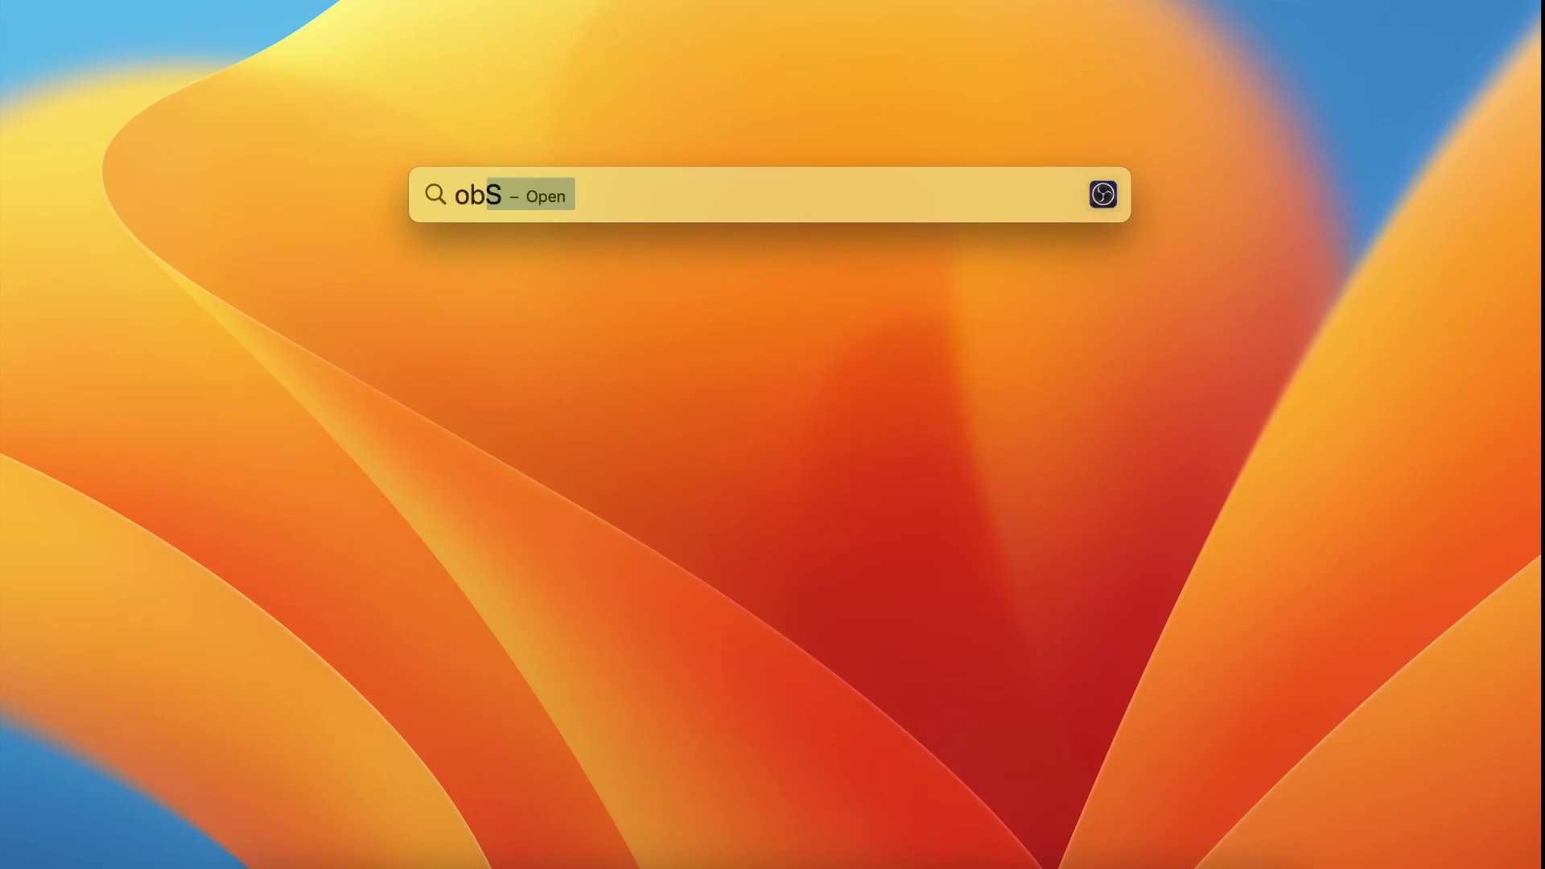
pyautogui.write('s')
pyautogui.press('Return')
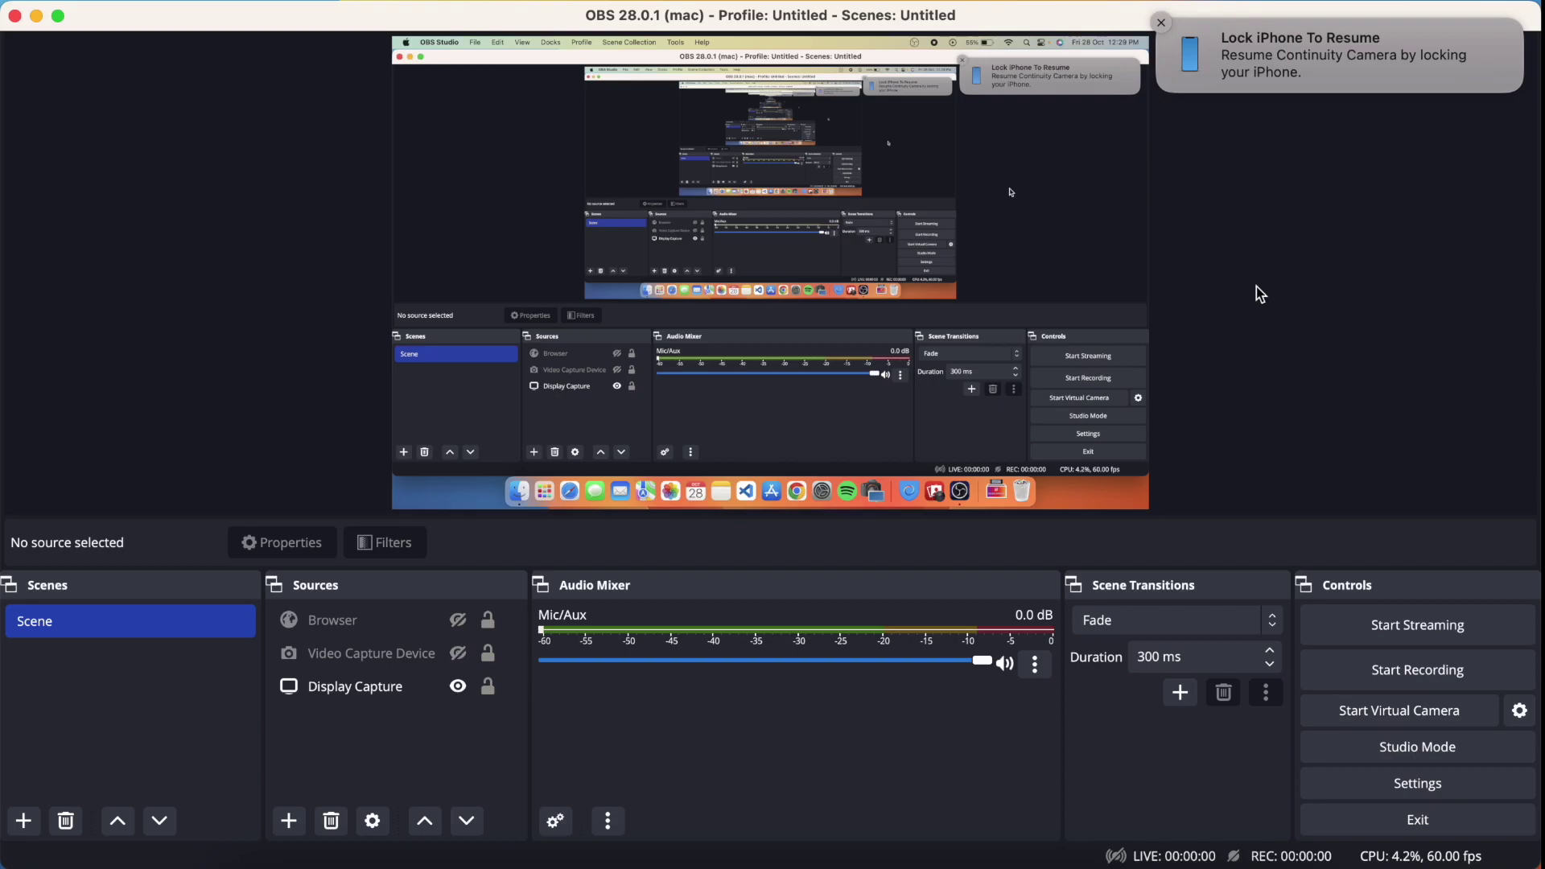
# Add a new visible source named Video Capture Device 2 to the scene, with the iPhone camera as its device.
pyautogui.click(291, 817)
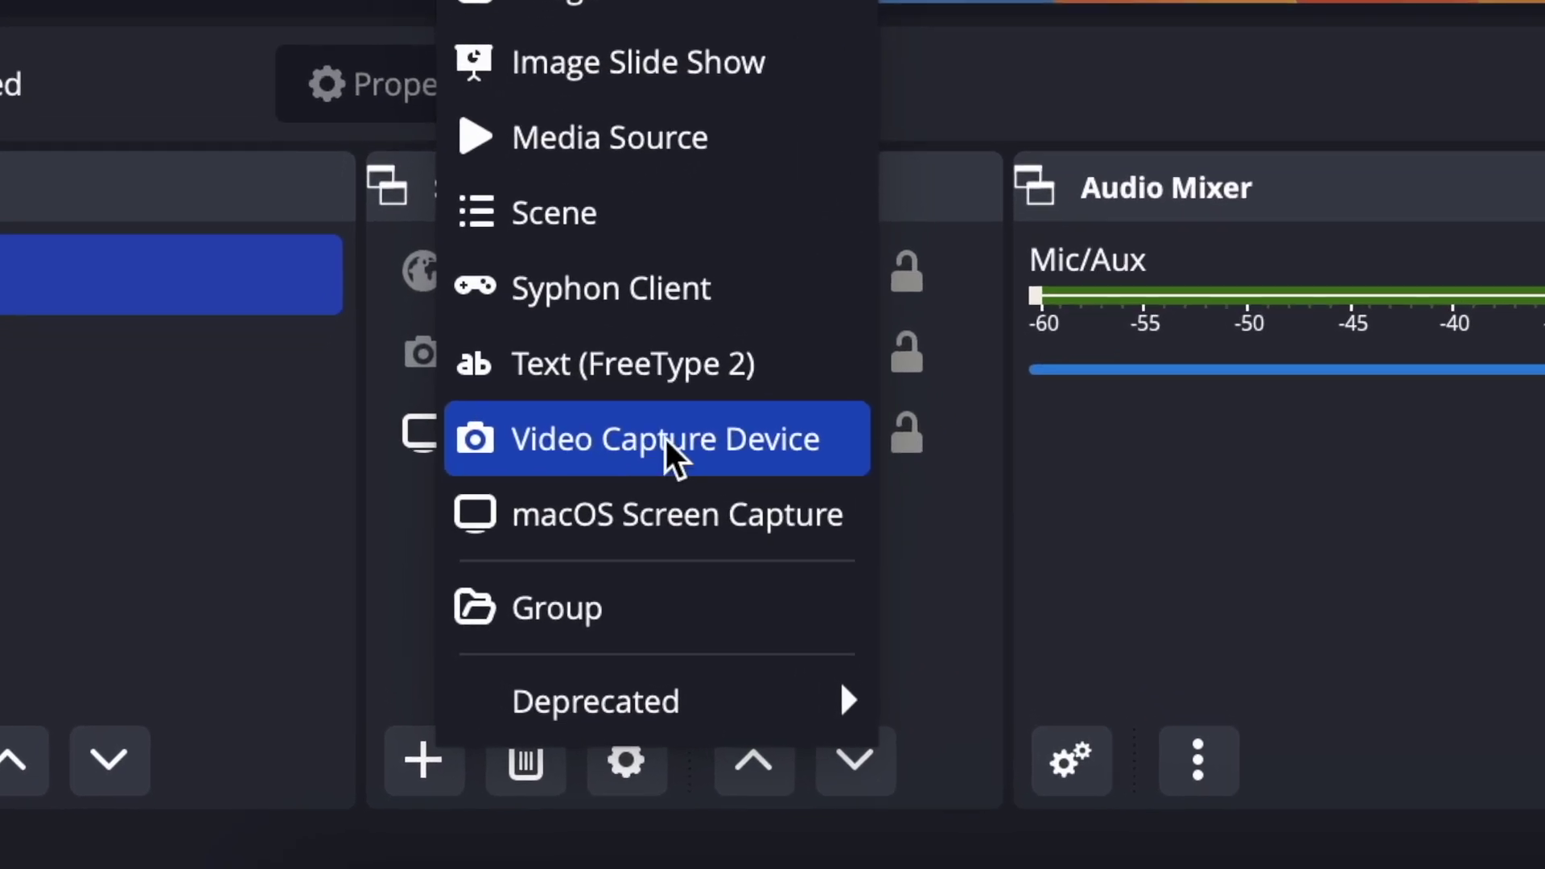
pyautogui.click(547, 563)
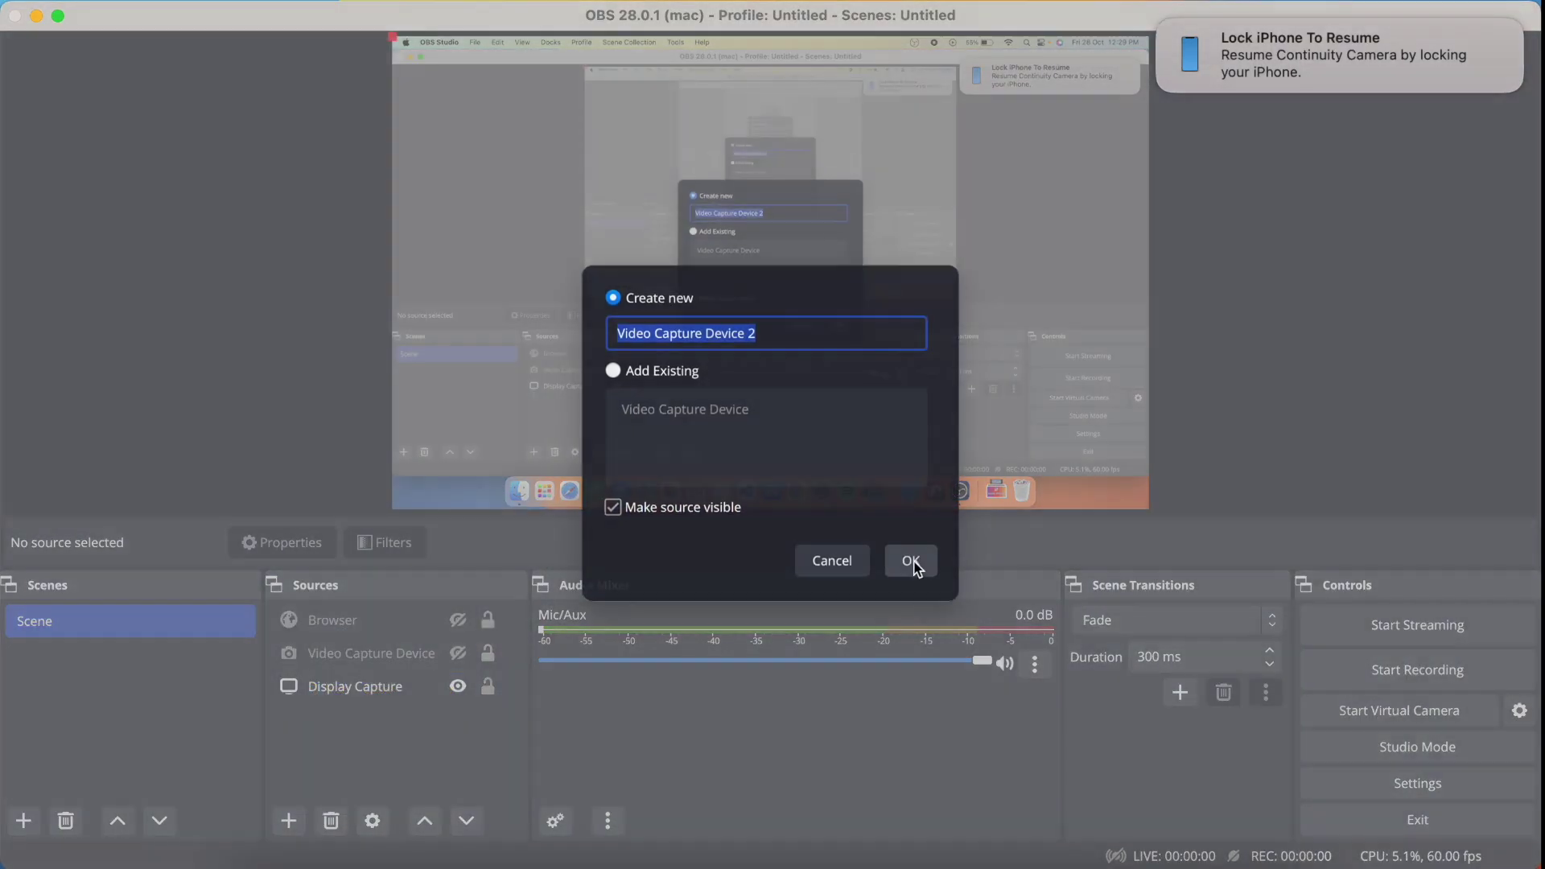
pyautogui.click(915, 560)
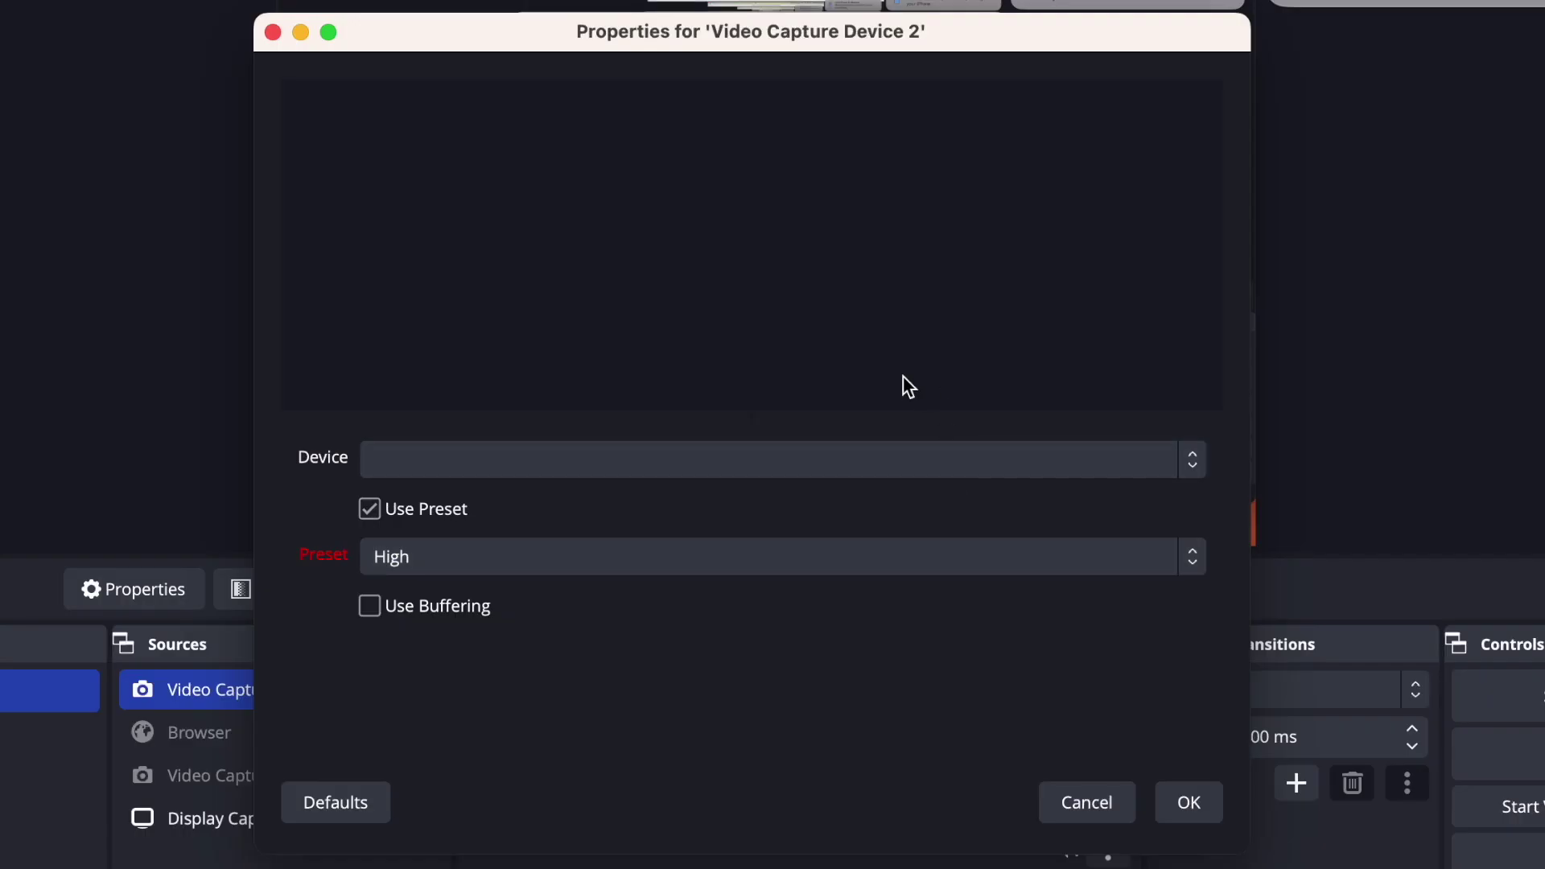
pyautogui.click(886, 440)
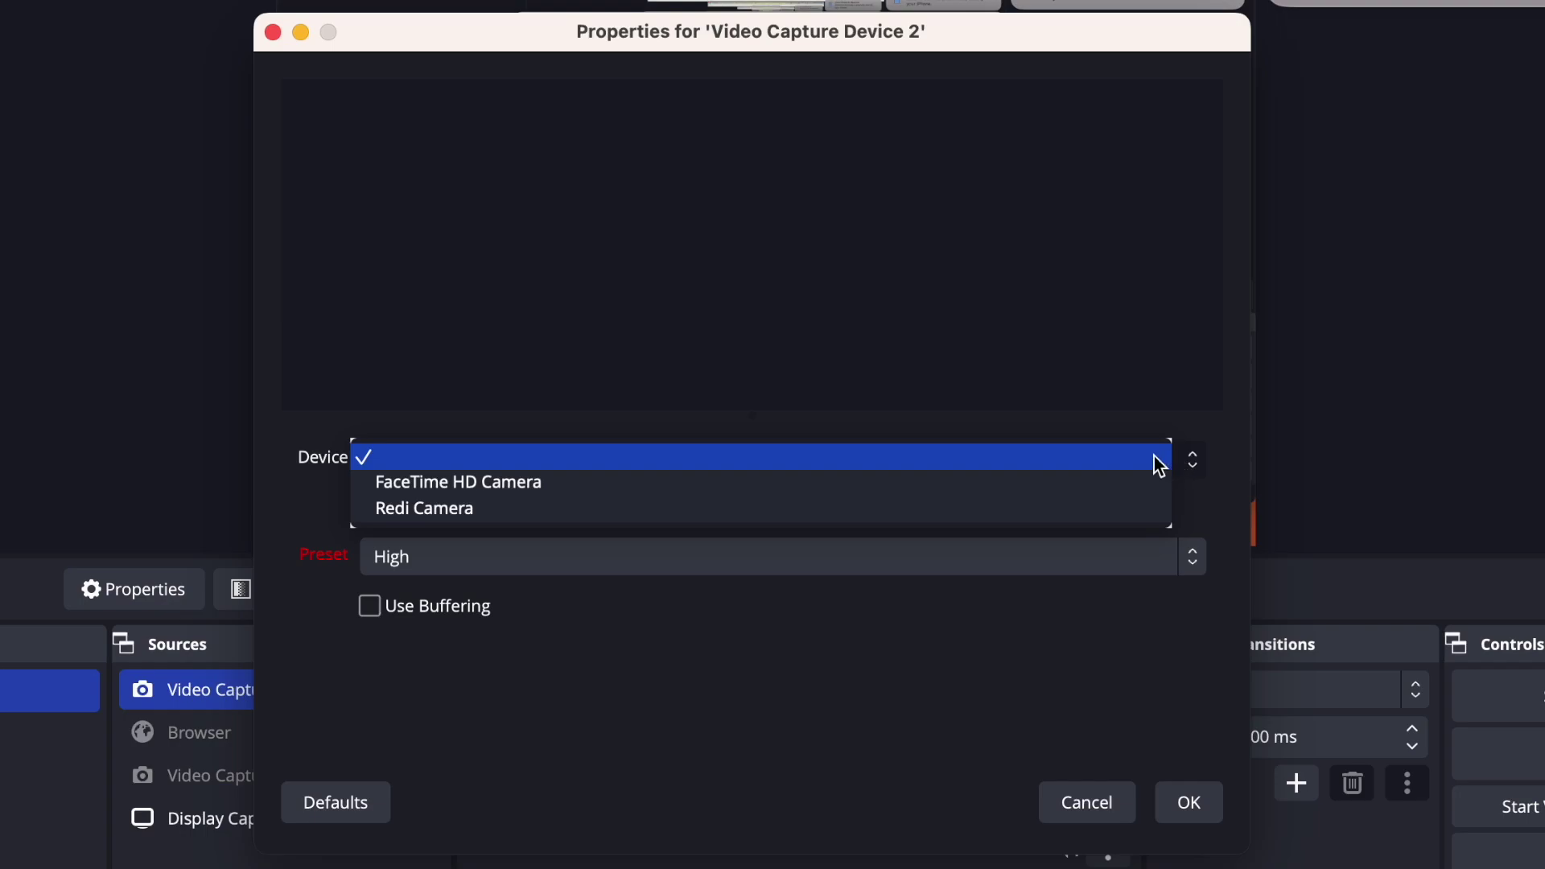
pyautogui.click(445, 516)
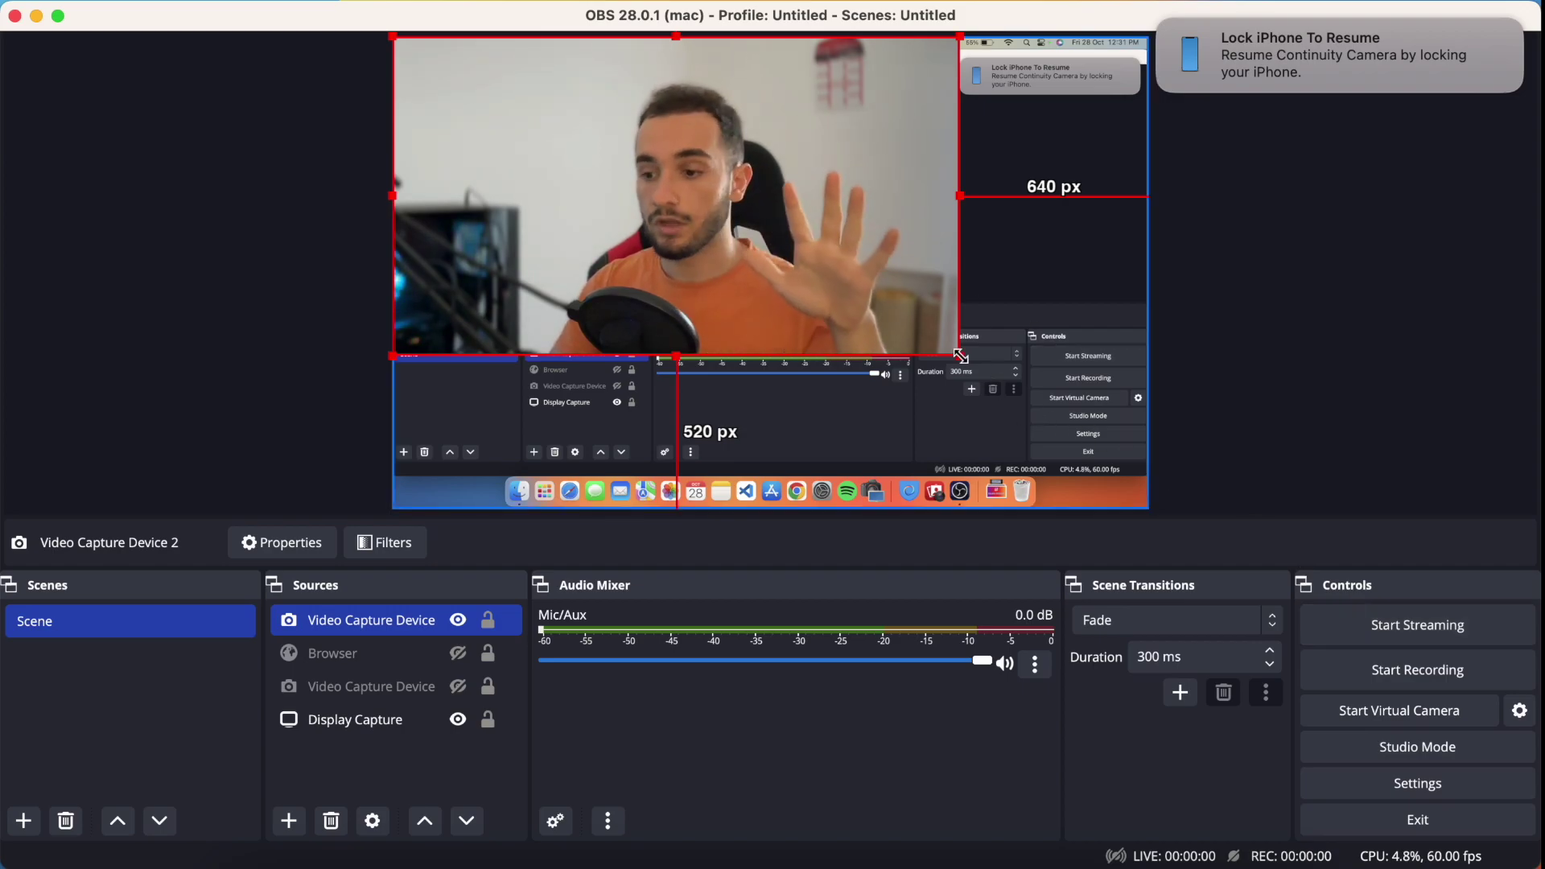
# Resize the camera feed to fill most of the canvas with about 100 px margins above and beside it, and dismiss the iPhone notification.
pyautogui.moveTo(961, 355); pyautogui.dragTo(781, 239)
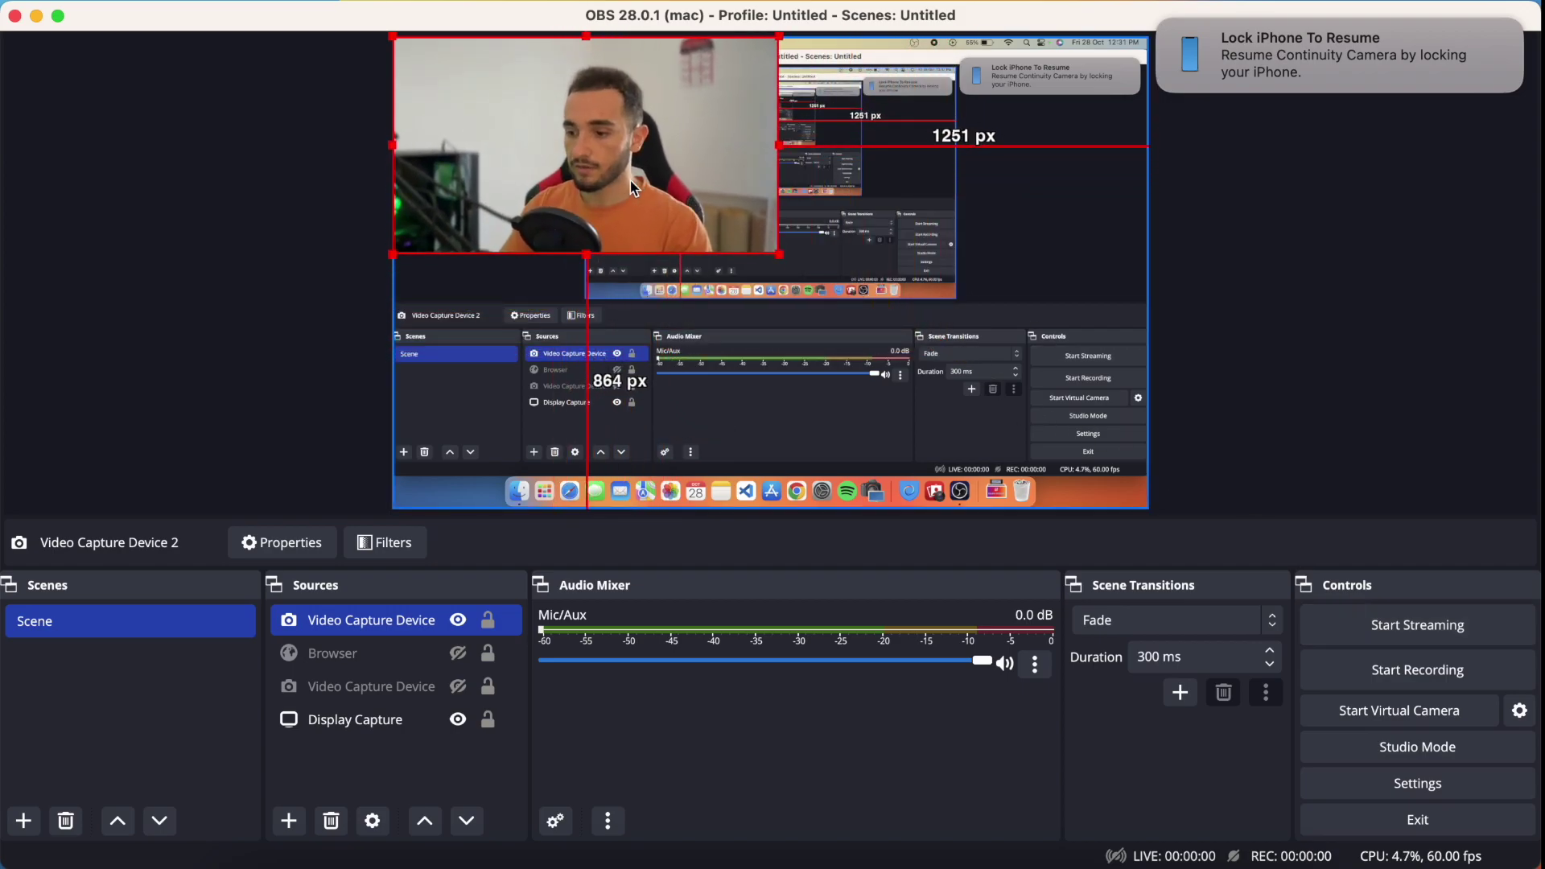
pyautogui.moveTo(624, 182); pyautogui.dragTo(655, 212)
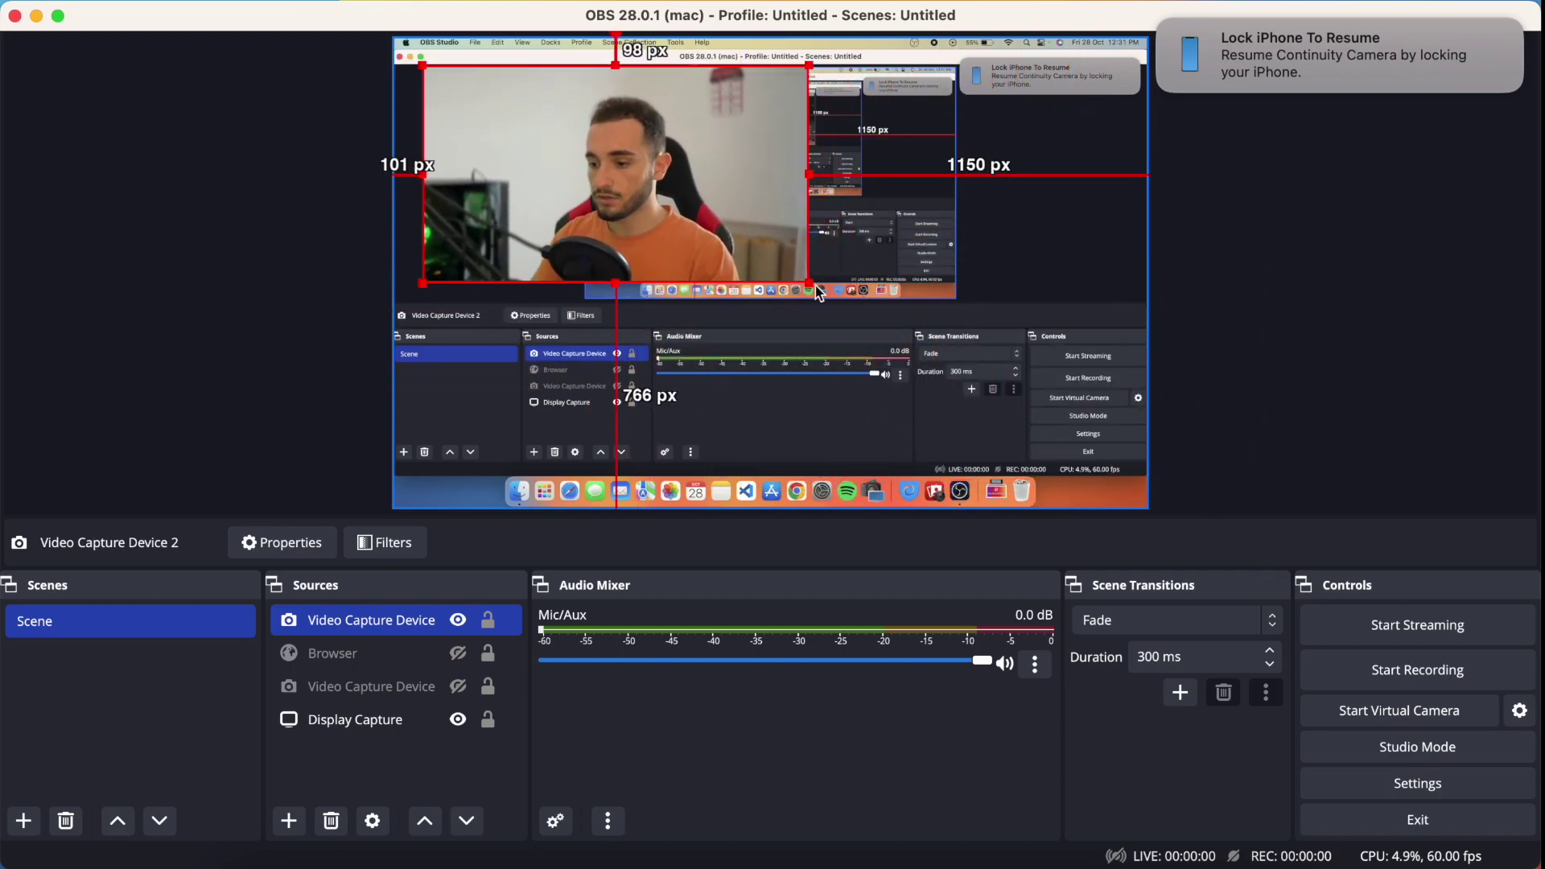
pyautogui.moveTo(808, 283); pyautogui.dragTo(1114, 455)
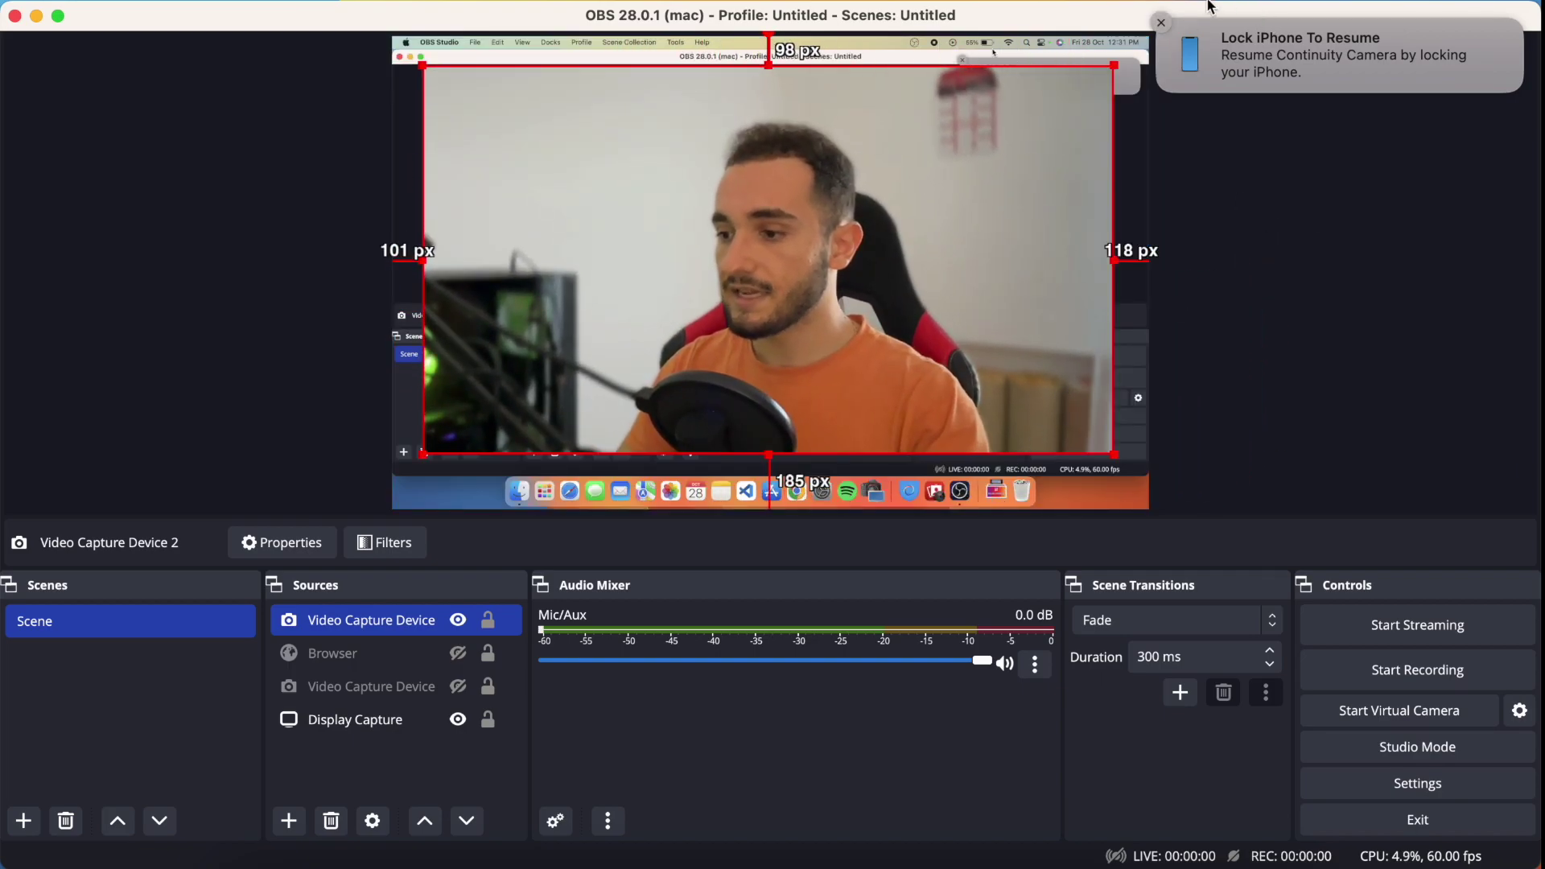
pyautogui.moveTo(1204, 50)
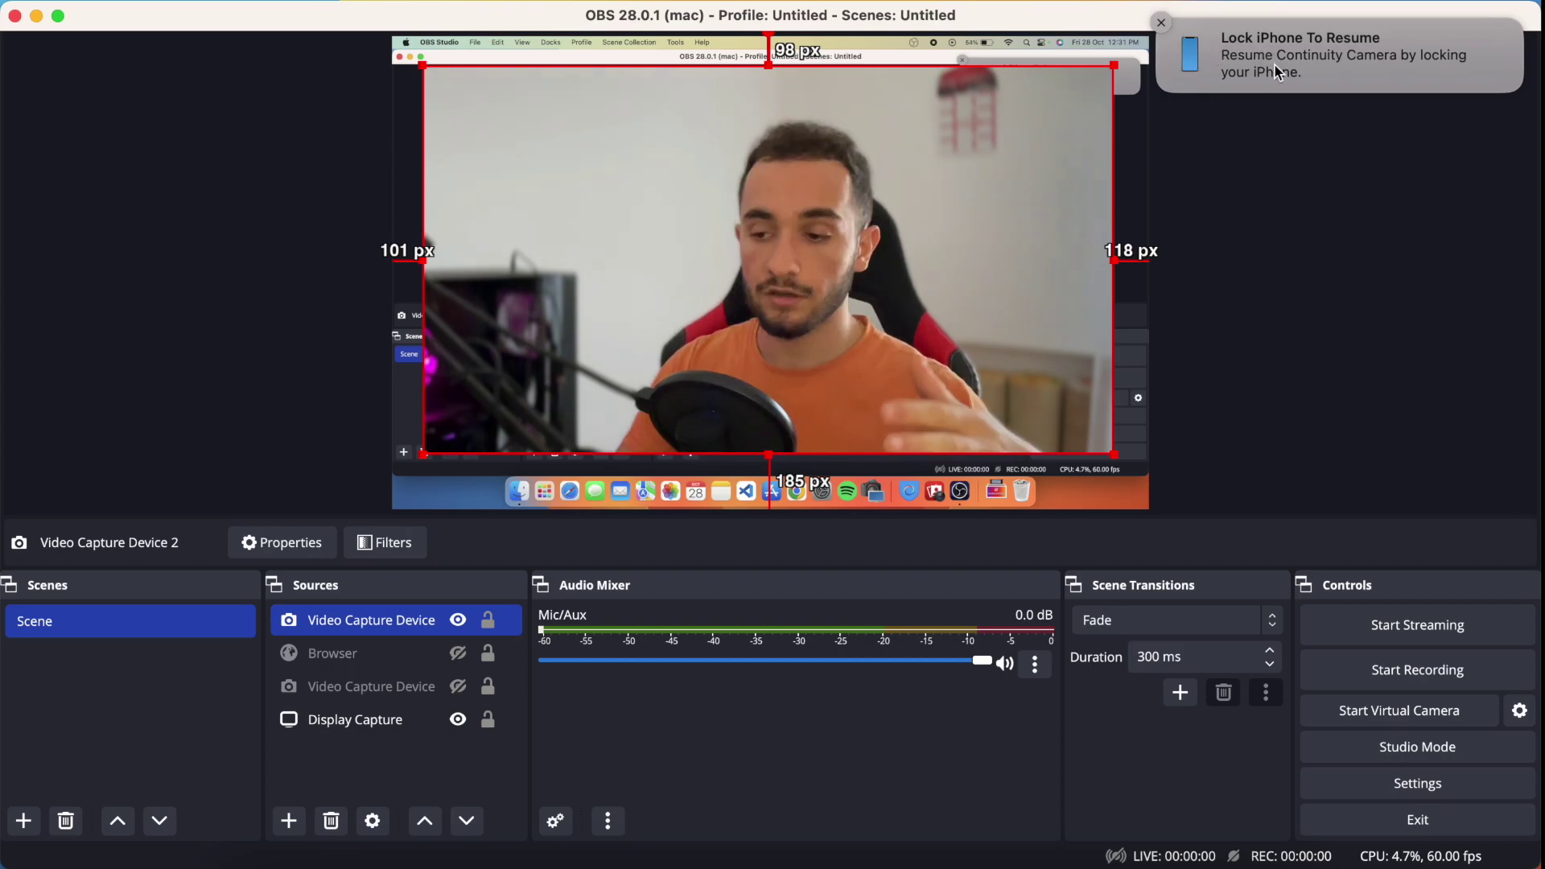
pyautogui.click(1164, 25)
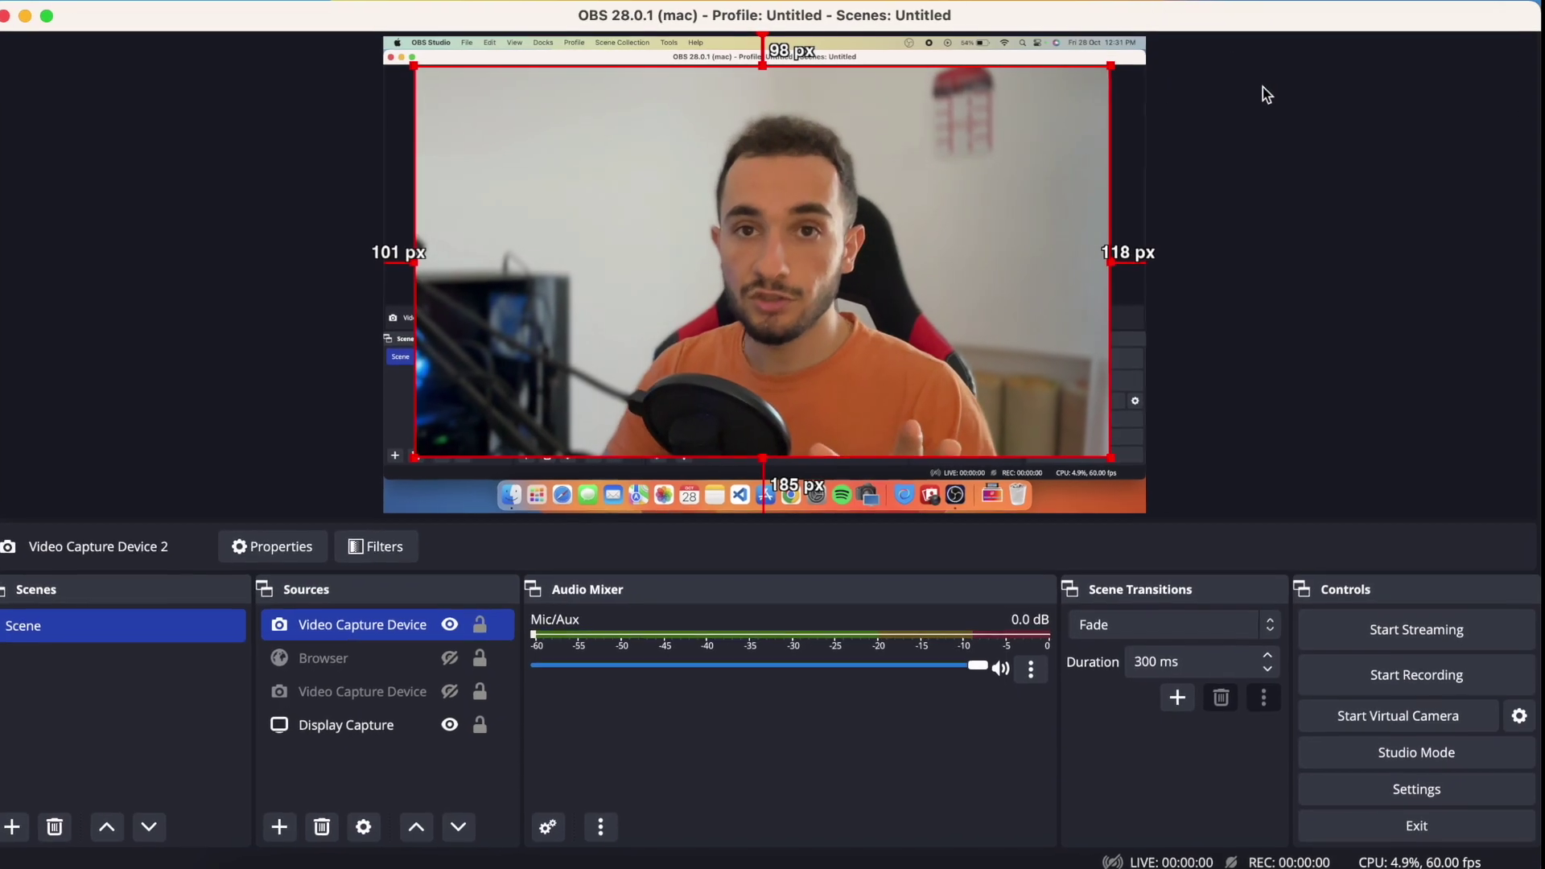
# Try the iPhone camera's Portrait video effect off and on, leaving it off with Centre Stage and Studio Light enabled.
pyautogui.click(1321, 2)
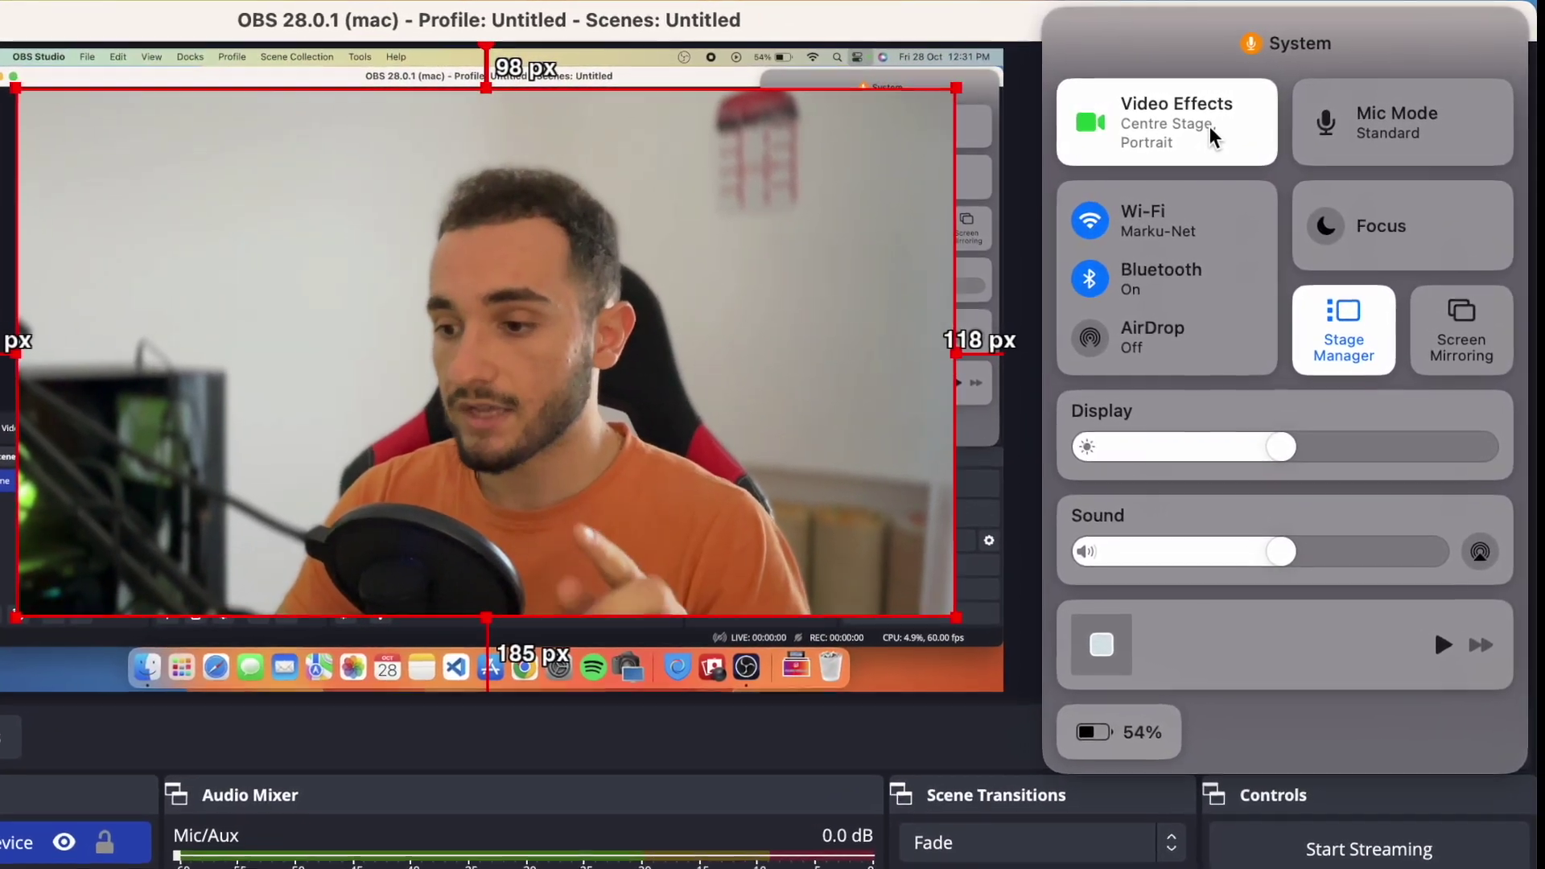
pyautogui.click(1198, 130)
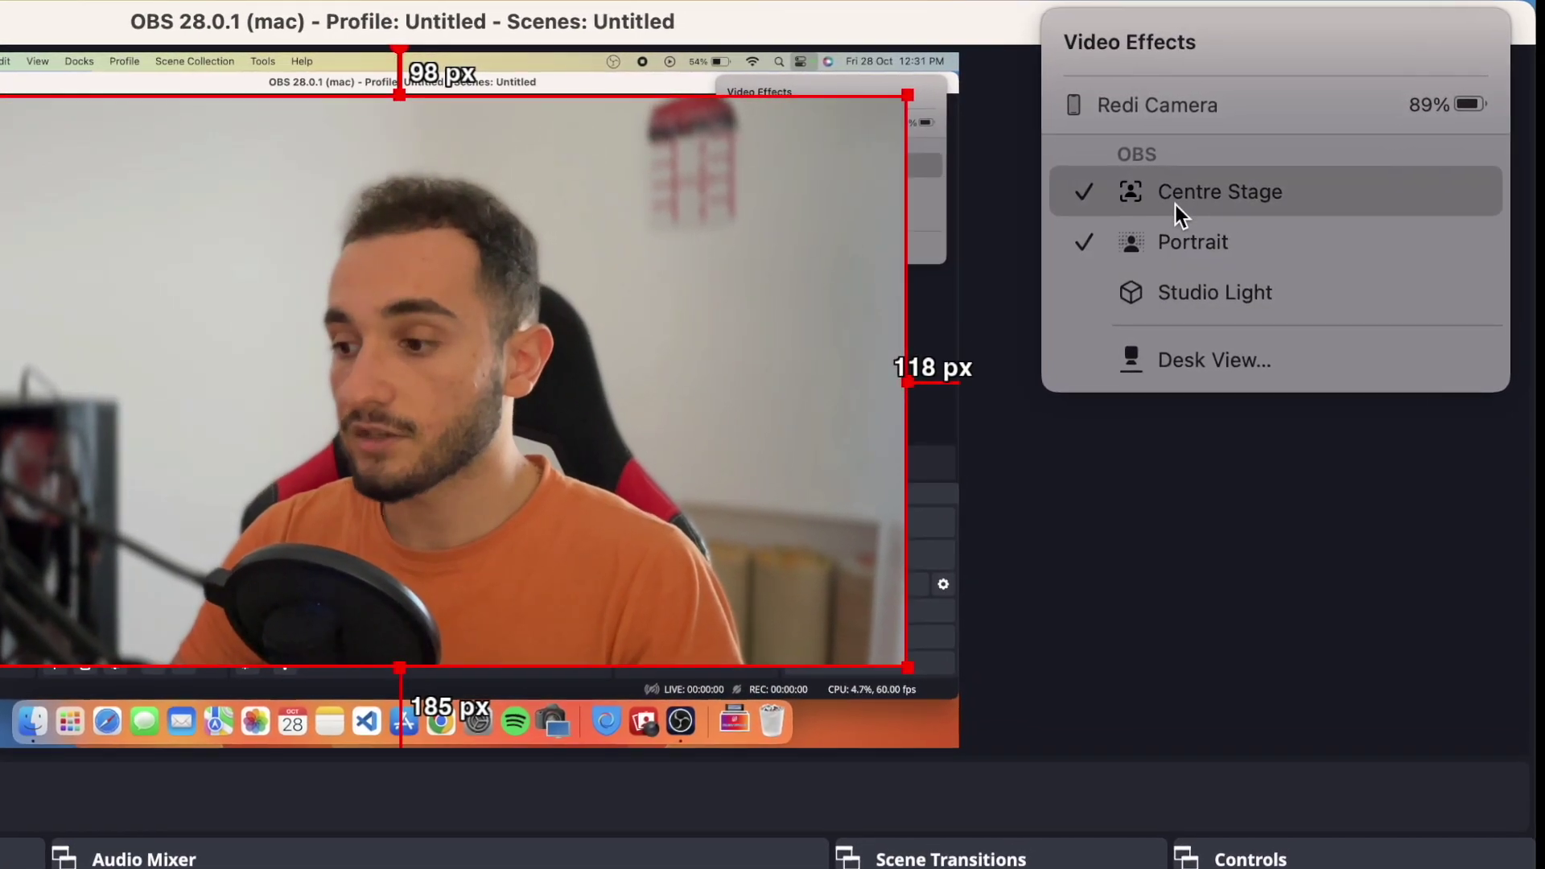
pyautogui.click(1091, 241)
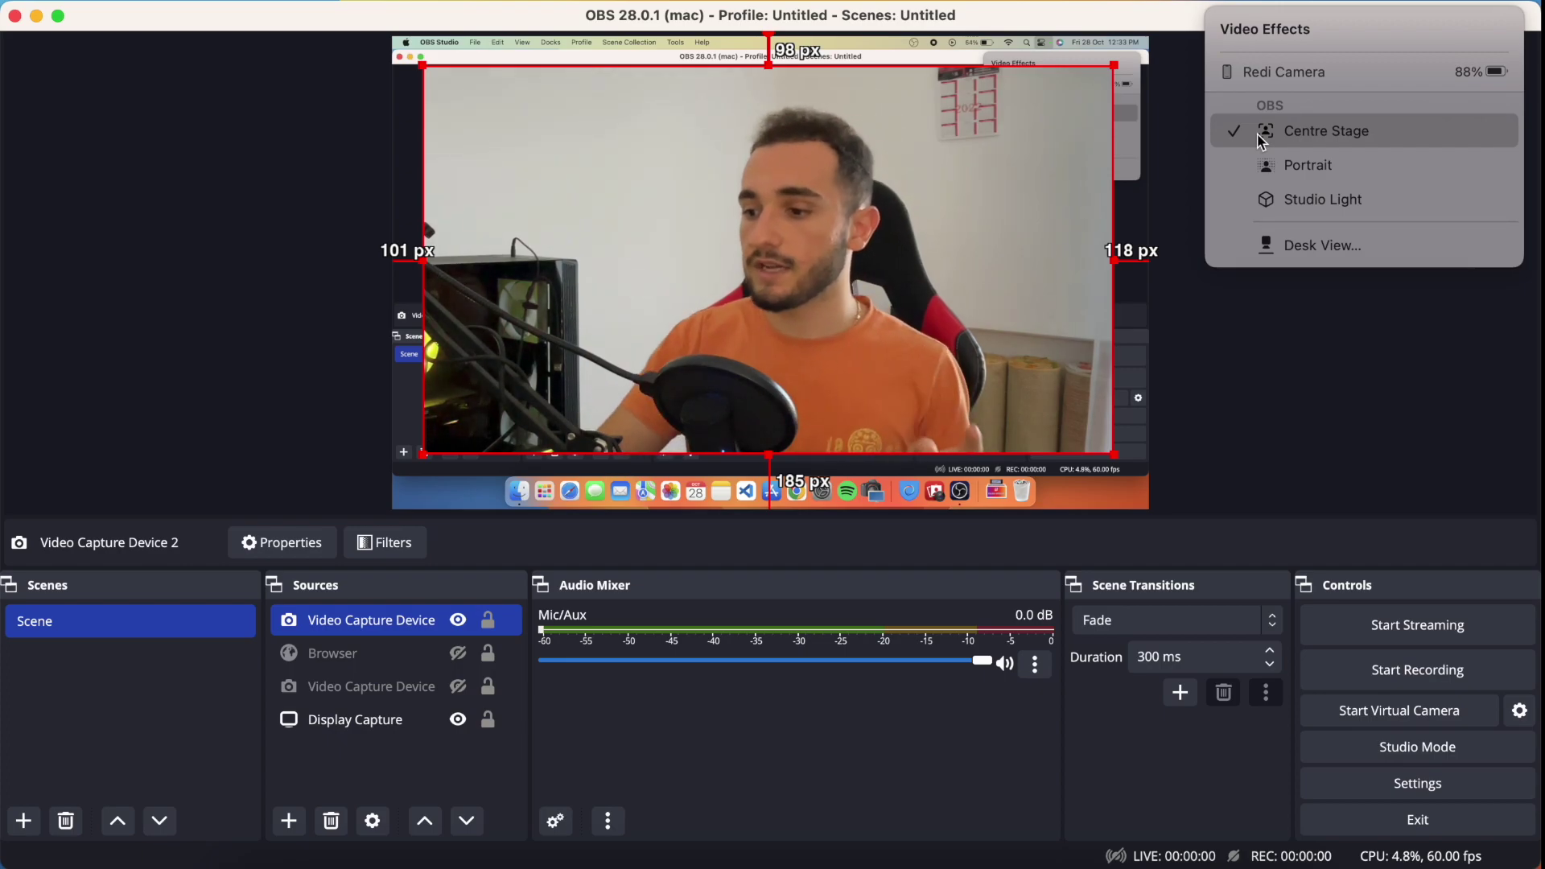
pyautogui.click(1264, 175)
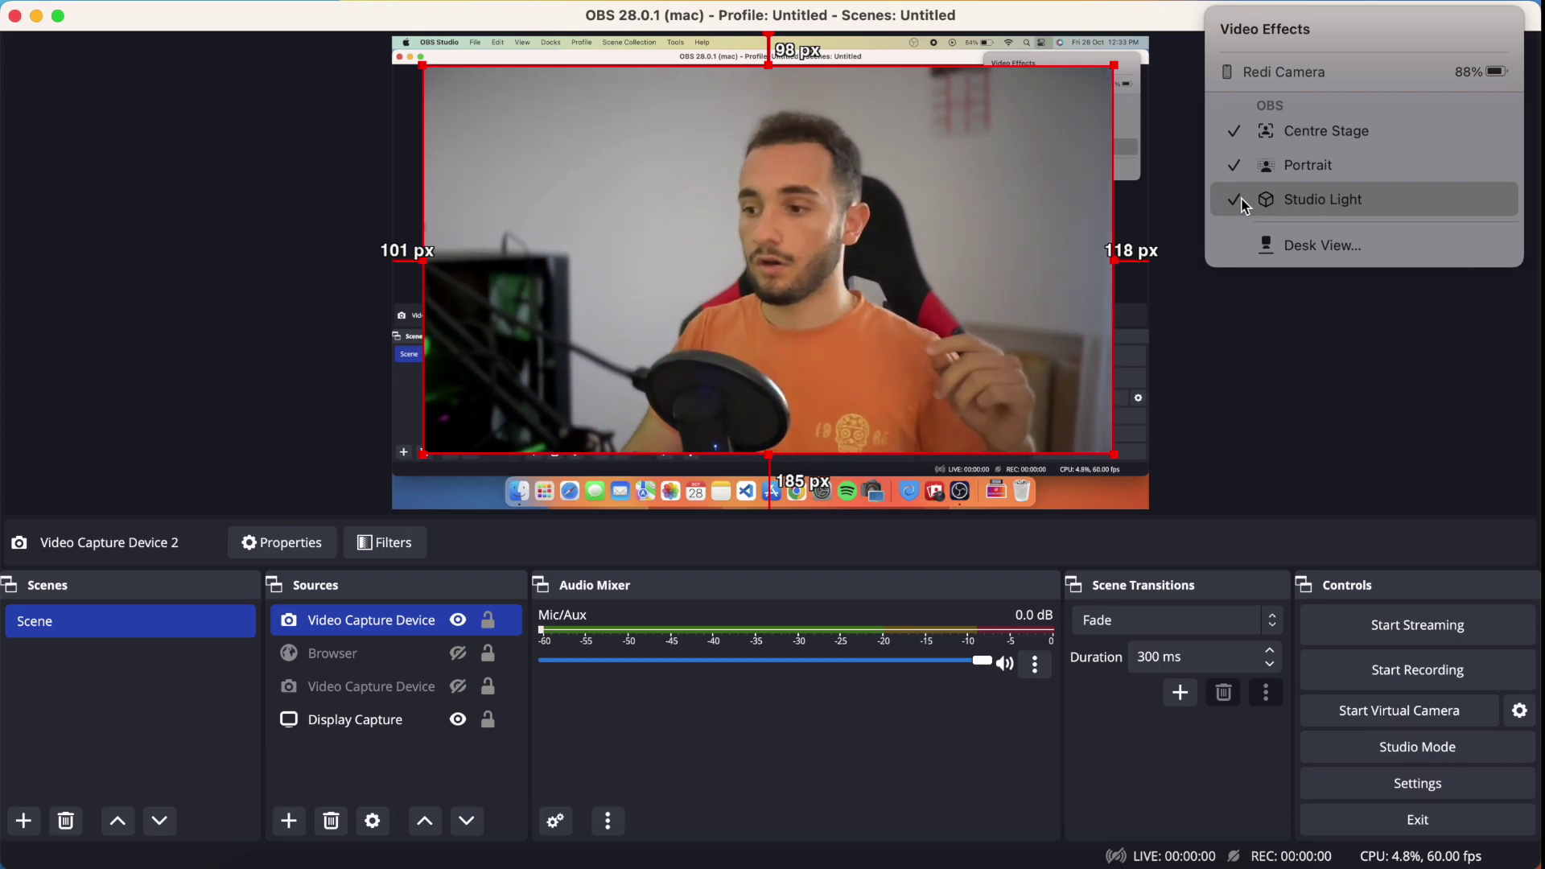
pyautogui.click(1243, 180)
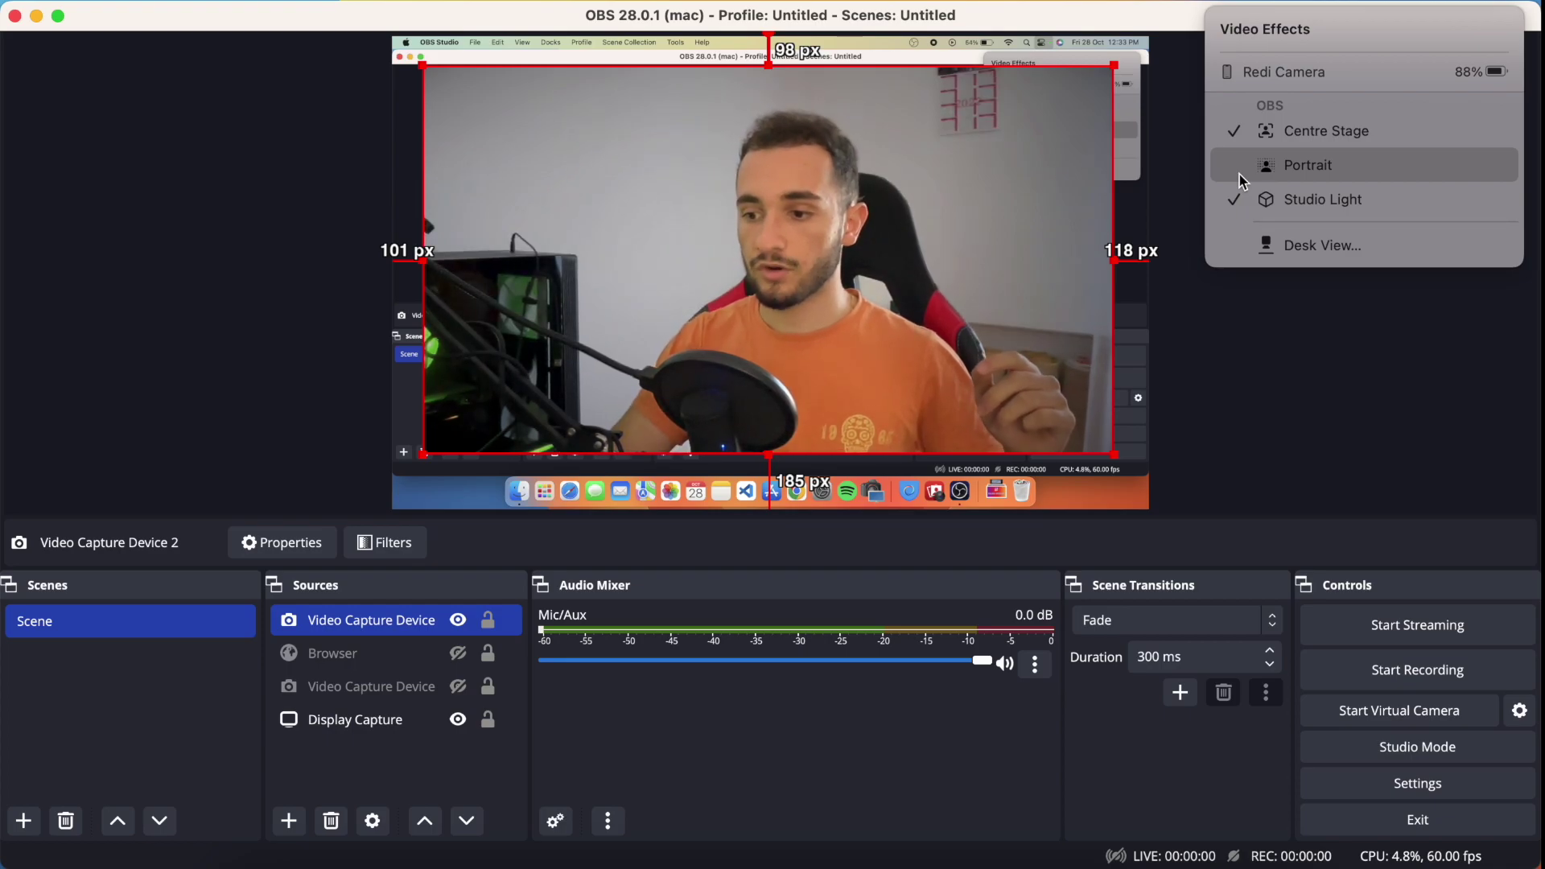
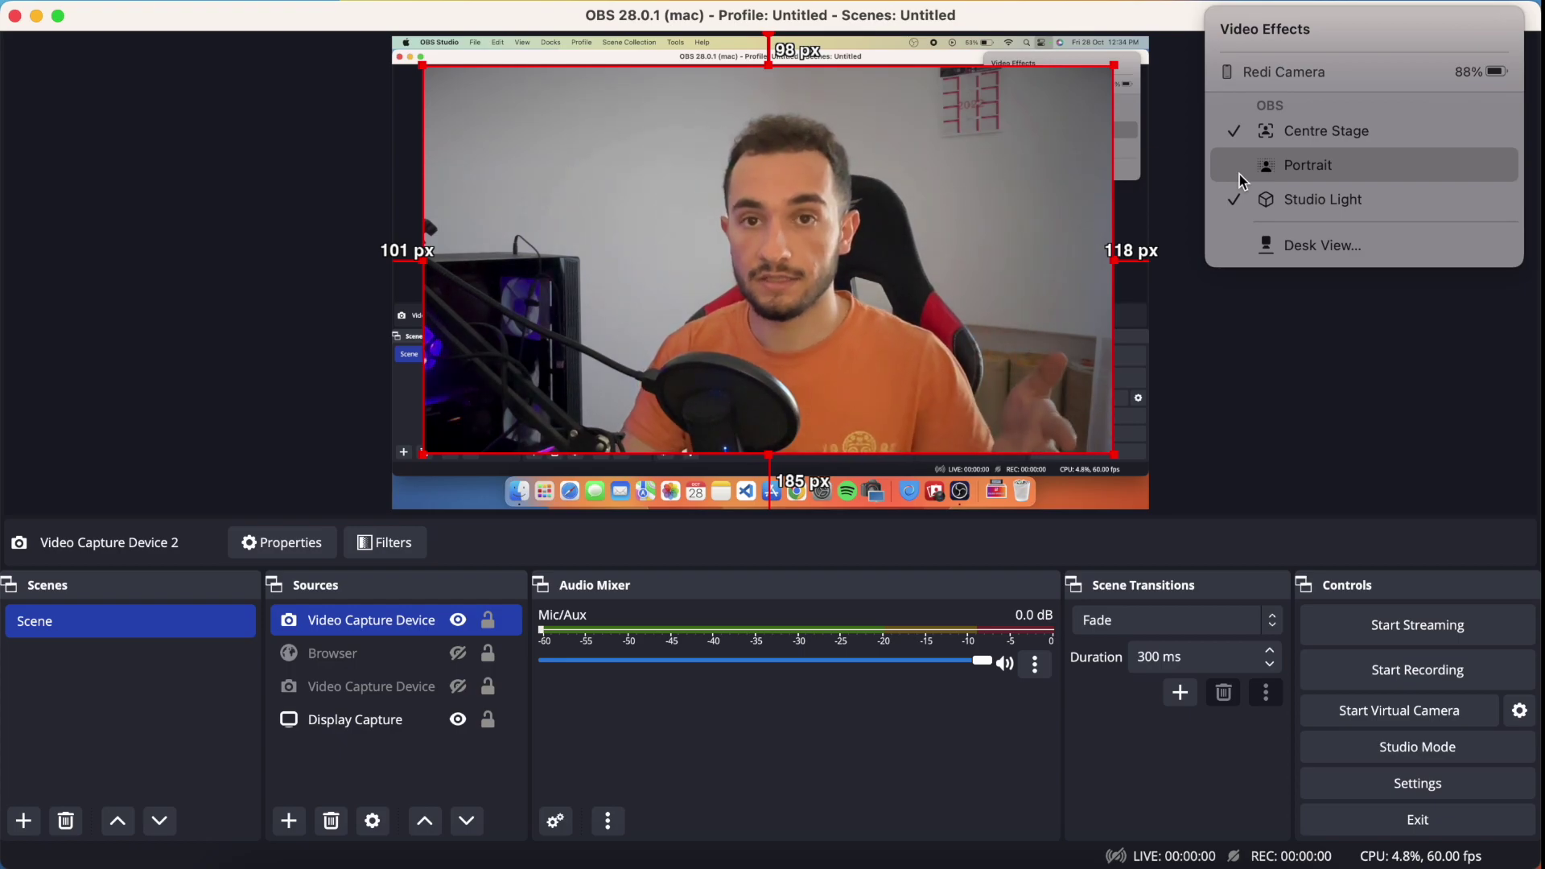
# Start Desk View from the iPhone camera's video effects, and switch back to OBS.
pyautogui.click(1301, 246)
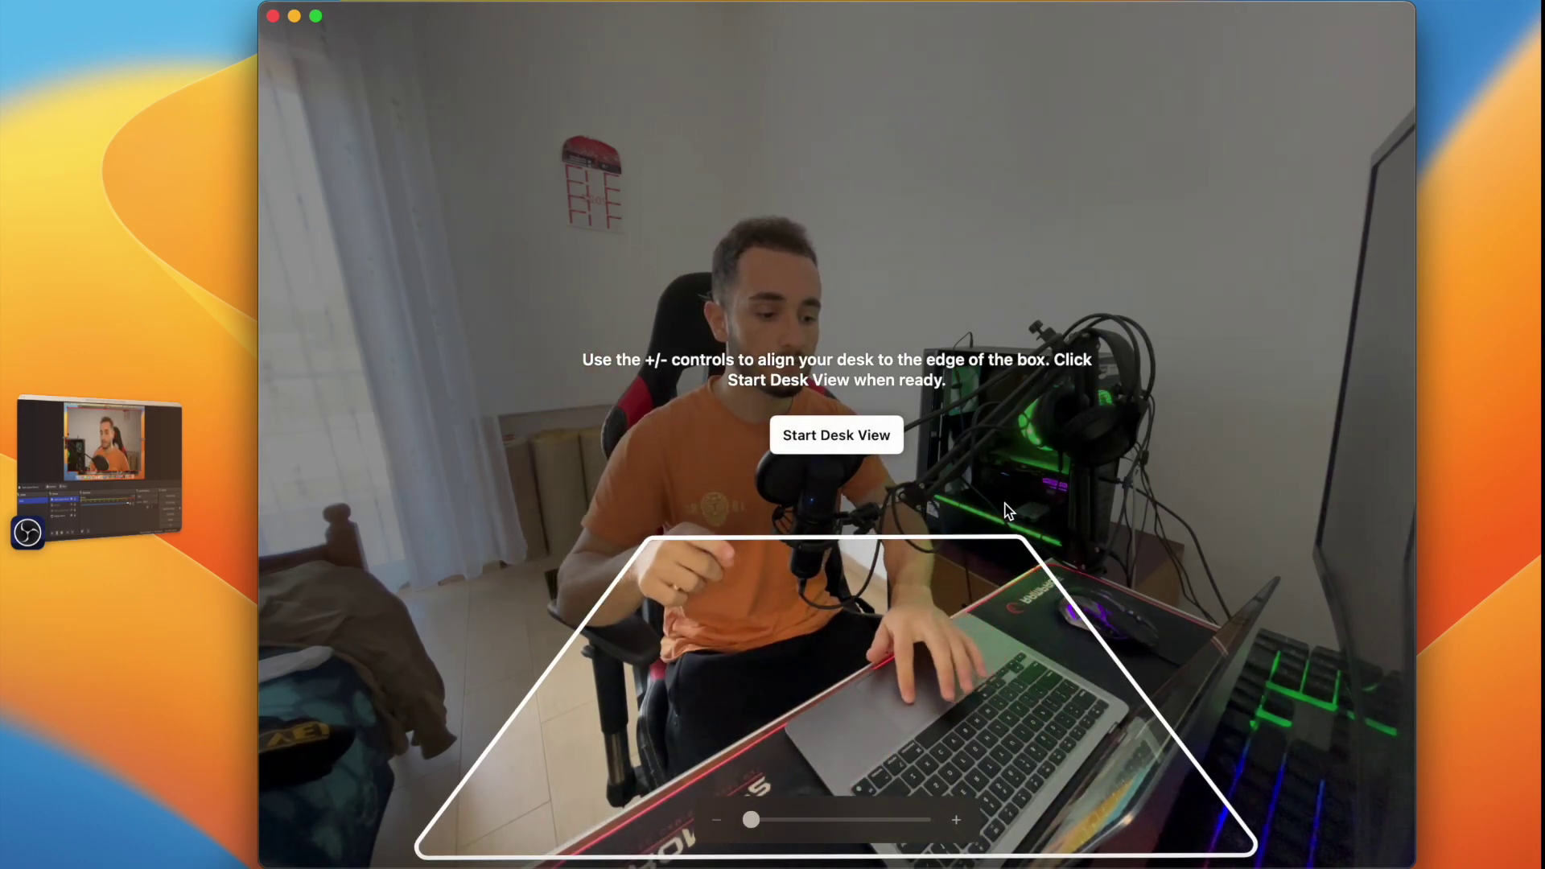
pyautogui.click(846, 435)
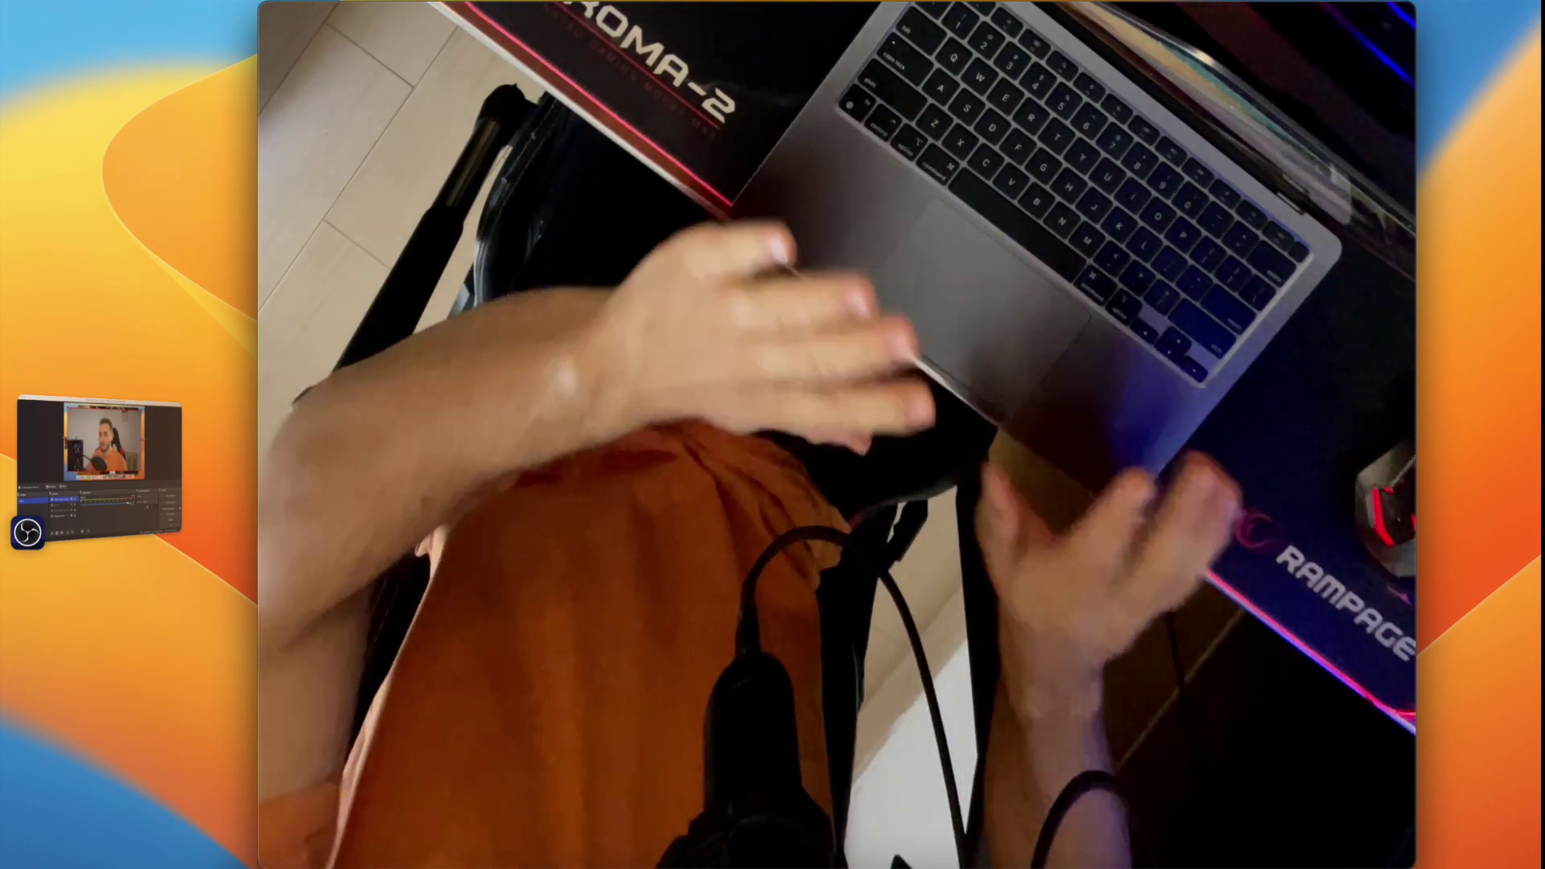
pyautogui.click(131, 446)
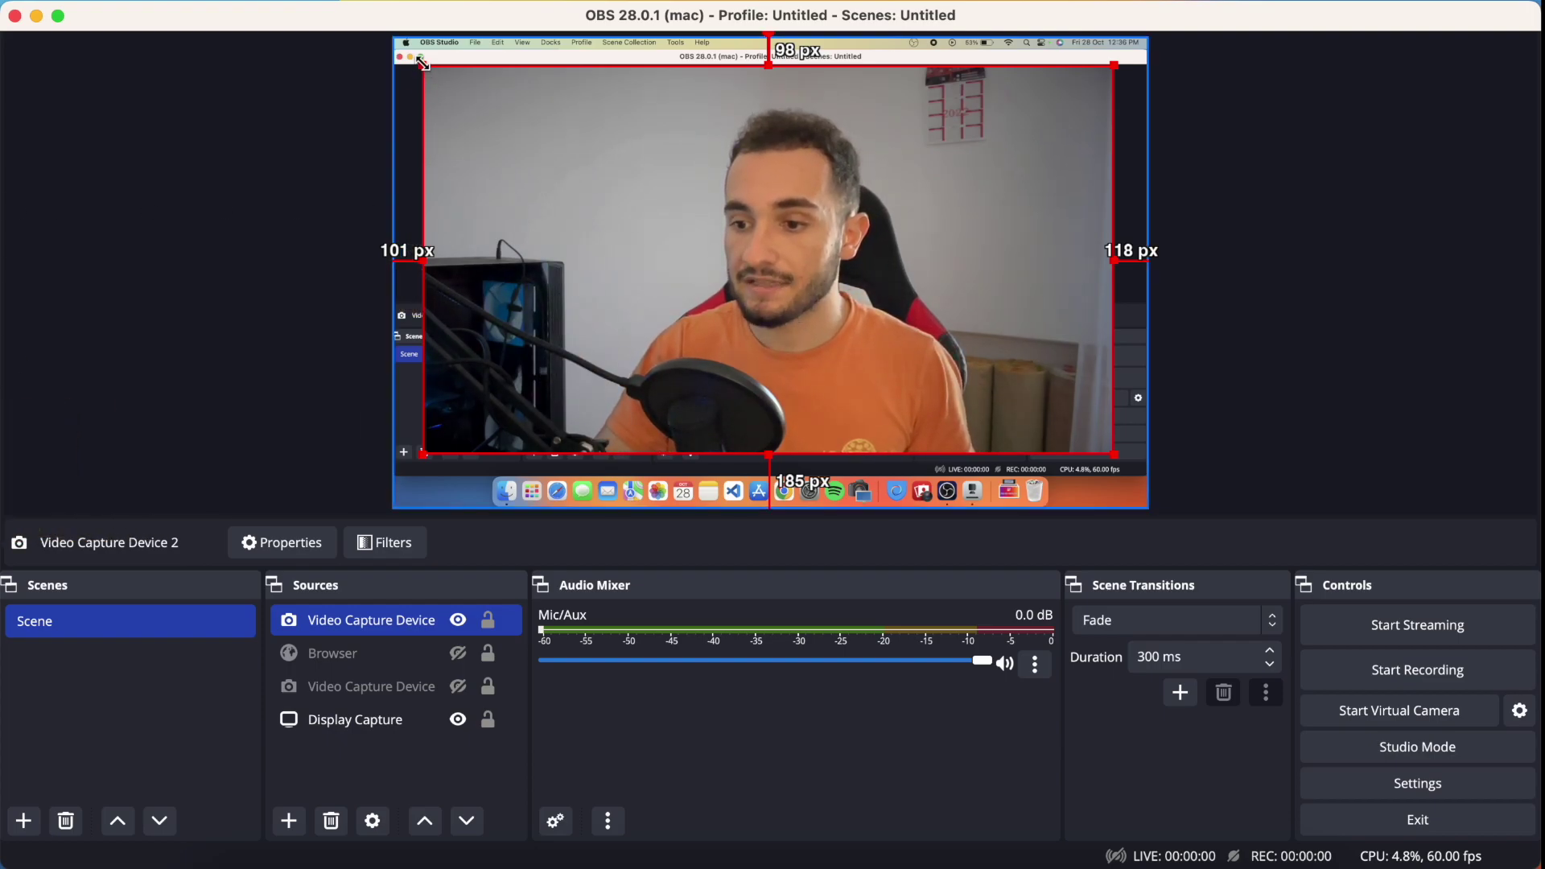
# Shrink the camera feed and place it in the canvas's lower-right corner, about 35 px from the right edge and 43 px from the bottom.
pyautogui.moveTo(424, 64); pyautogui.dragTo(749, 261)
pyautogui.moveTo(890, 354); pyautogui.dragTo(921, 400)
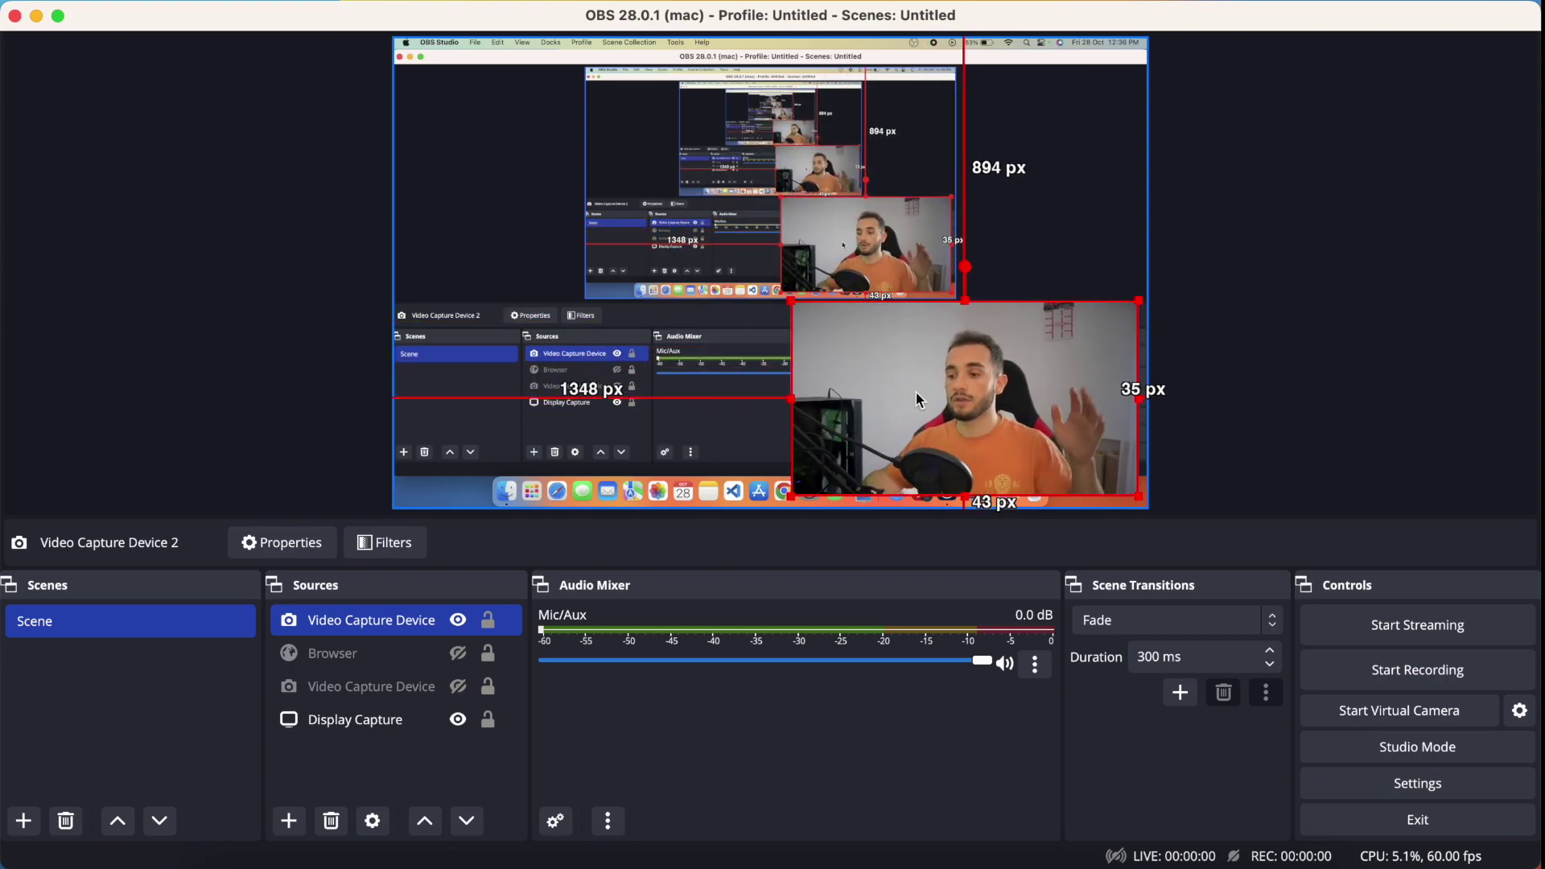